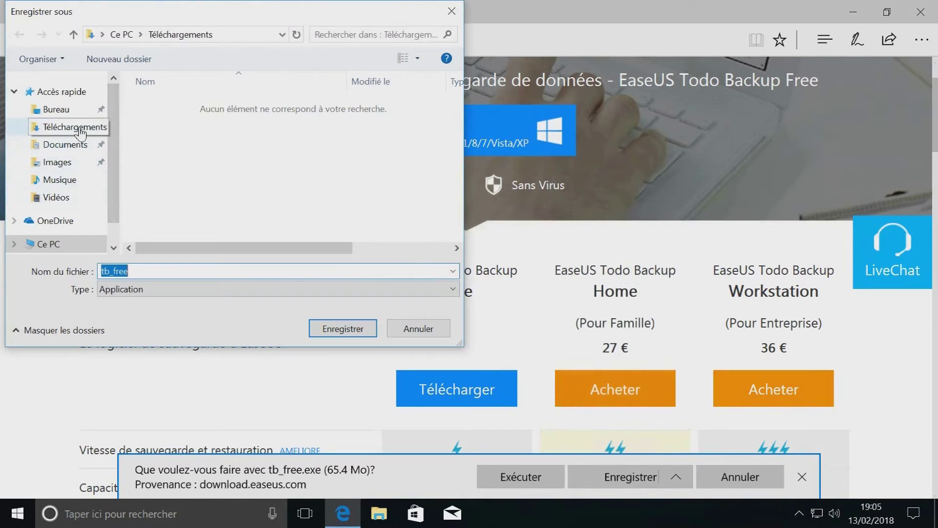
# Save the tb_free installer to the Téléchargements folder and close the browser with all its tabs
pyautogui.click(344, 327)
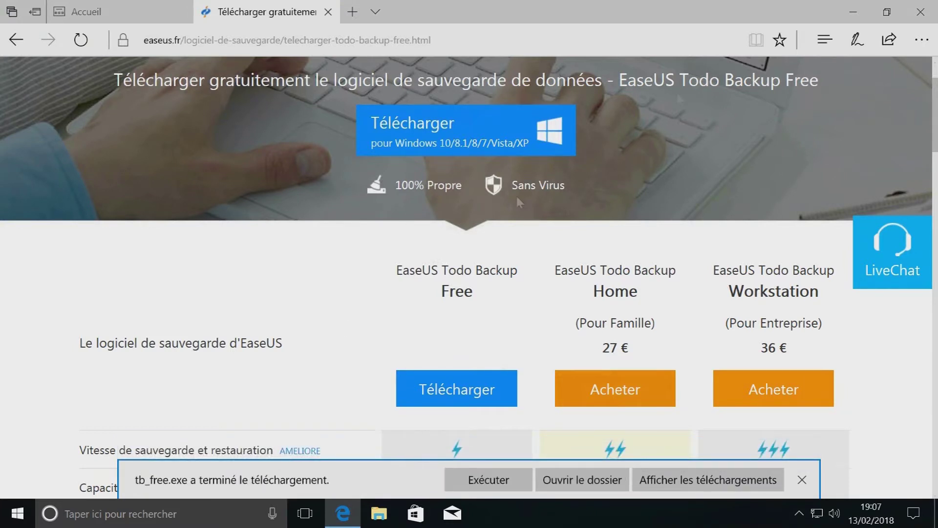
pyautogui.click(920, 11)
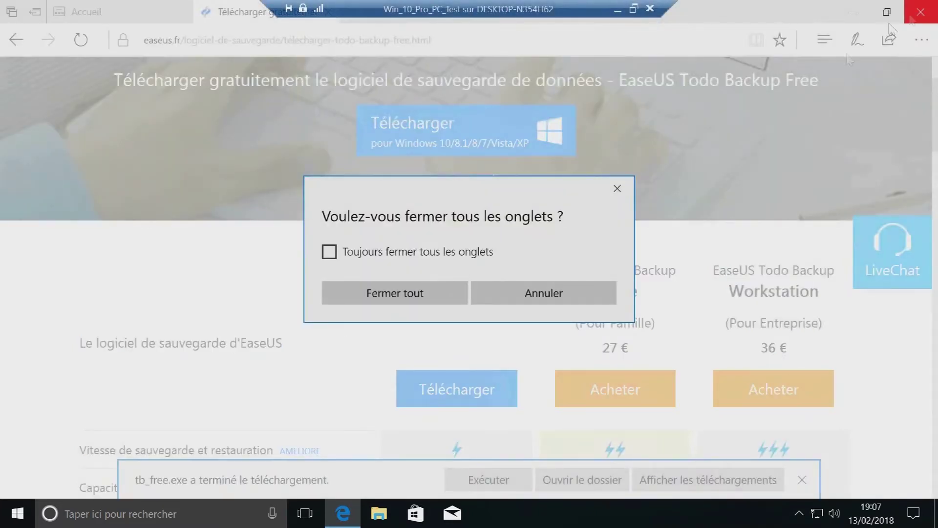
pyautogui.click(419, 293)
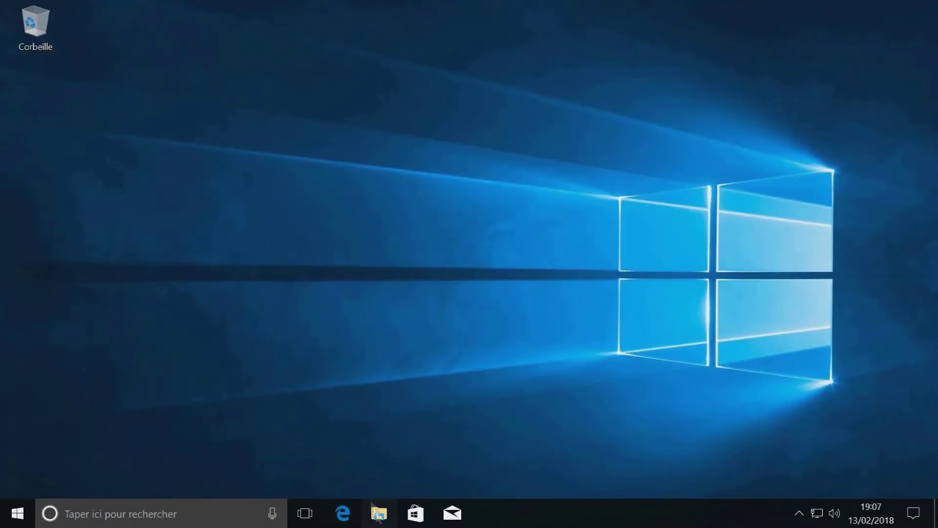
# Run tb_free from the Téléchargements folder in File Explorer and authorize it to make changes to the device
pyautogui.click(379, 512)
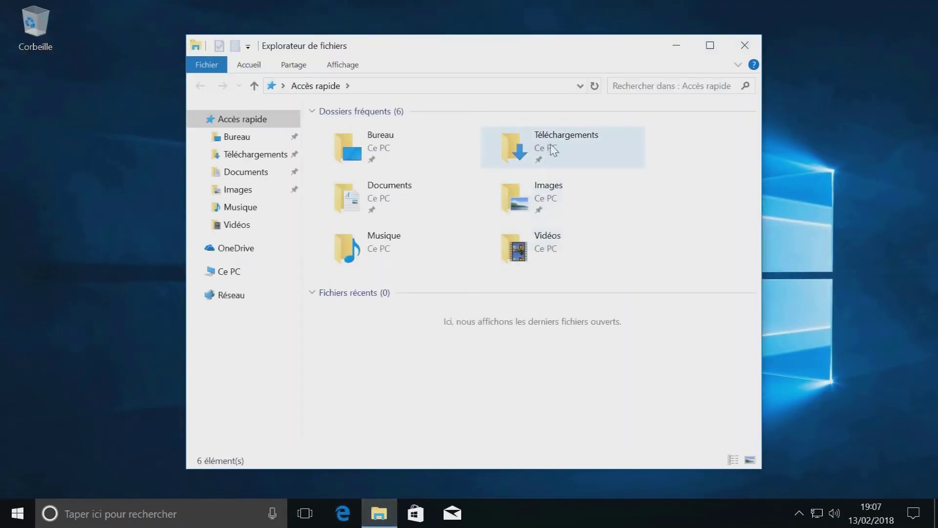
pyautogui.doubleClick(553, 150)
pyautogui.doubleClick(497, 140)
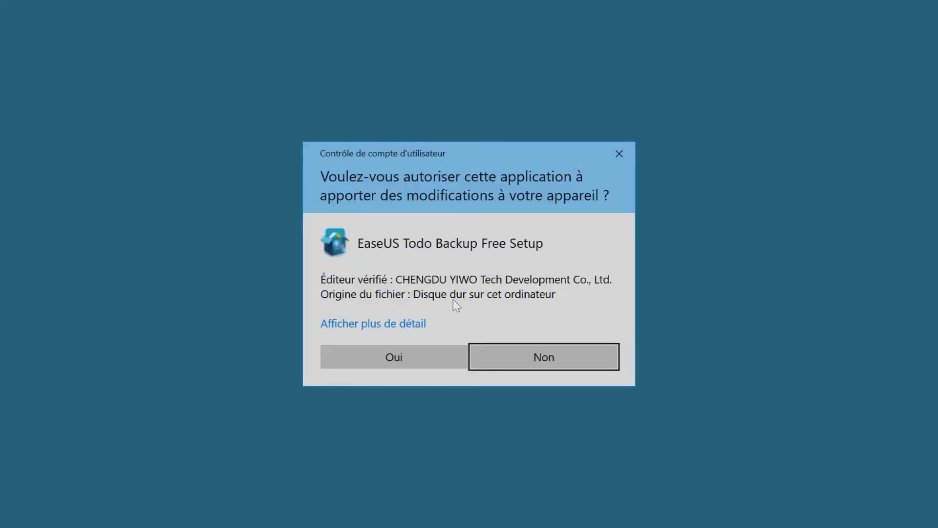
pyautogui.click(413, 357)
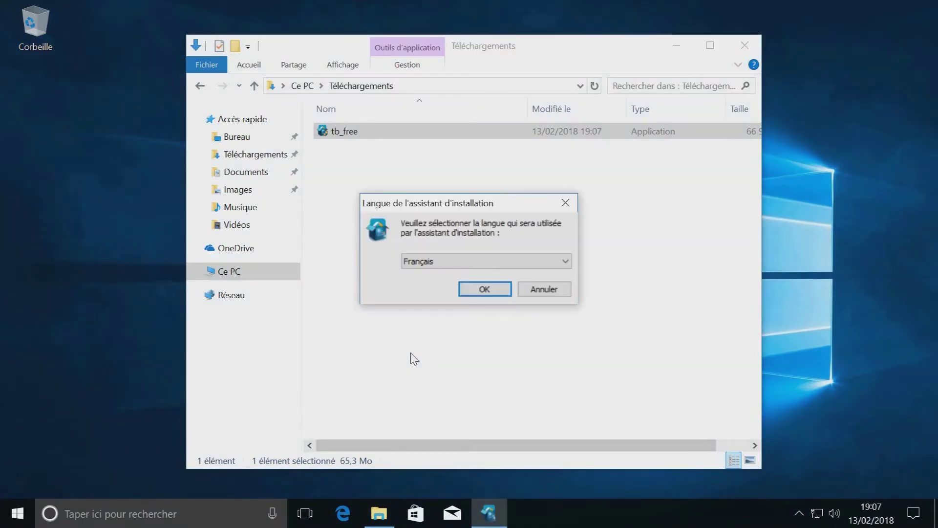
# Start the Free edition setup in Français and accept the licence agreement
pyautogui.click(487, 289)
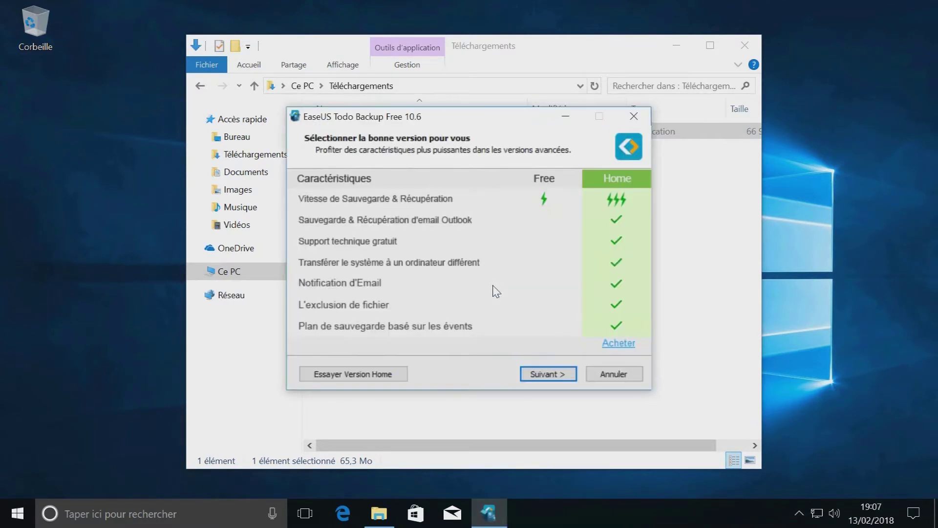
pyautogui.click(548, 374)
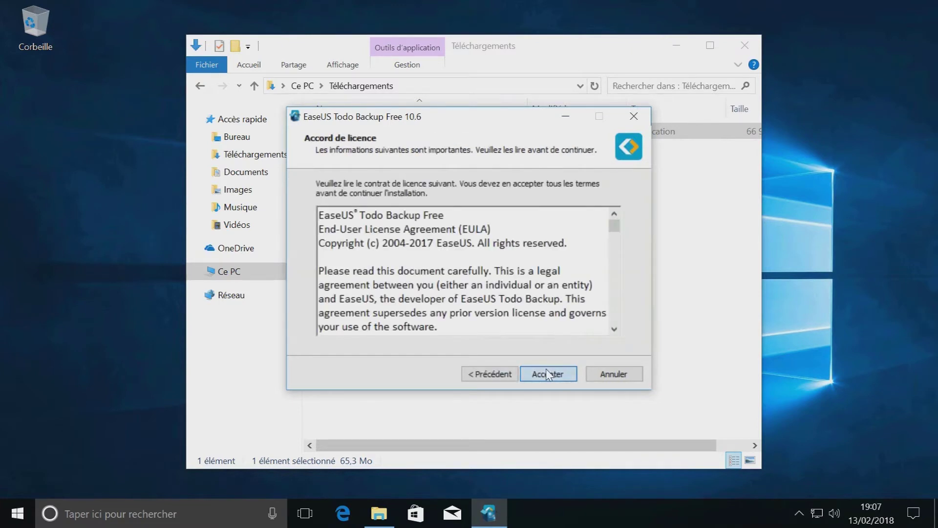
pyautogui.click(548, 374)
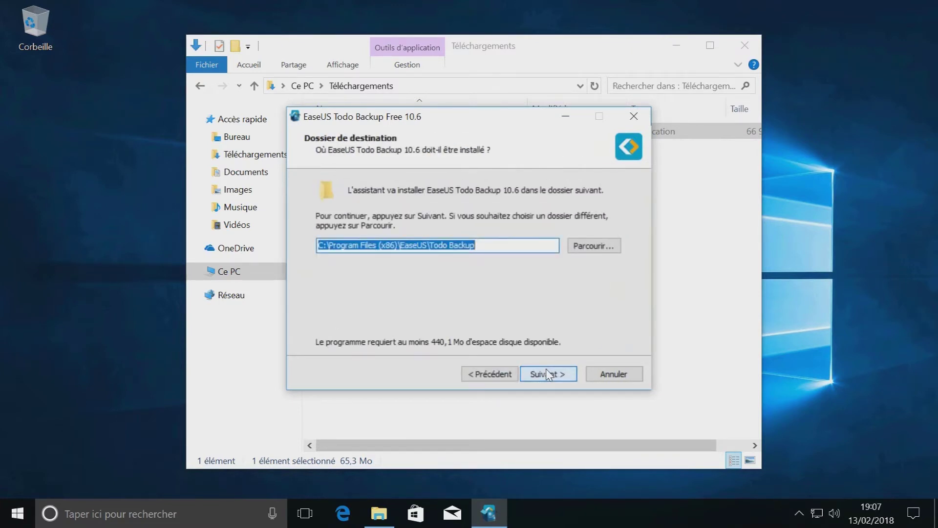
# Keep the default installation folder and opt out of the customer experience improvement programme, leaving the desktop icon option enabled
pyautogui.click(548, 375)
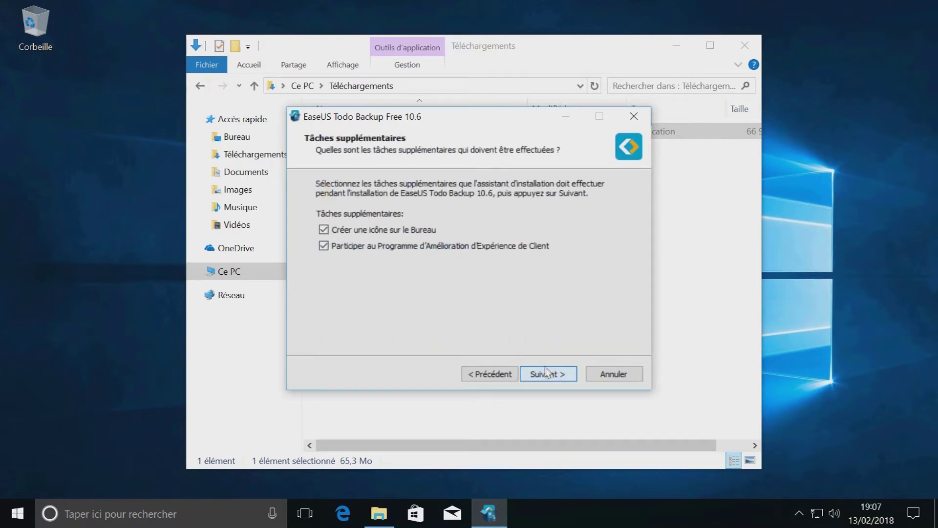
pyautogui.click(325, 246)
pyautogui.click(553, 380)
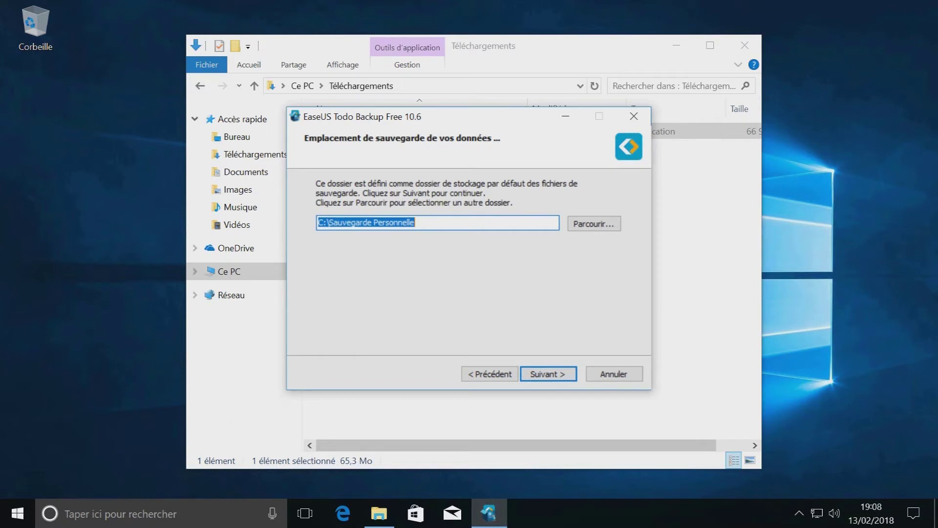
# Search Windows for "partit" and open the tool for creating and formatting hard disk partitions
pyautogui.click(126, 520)
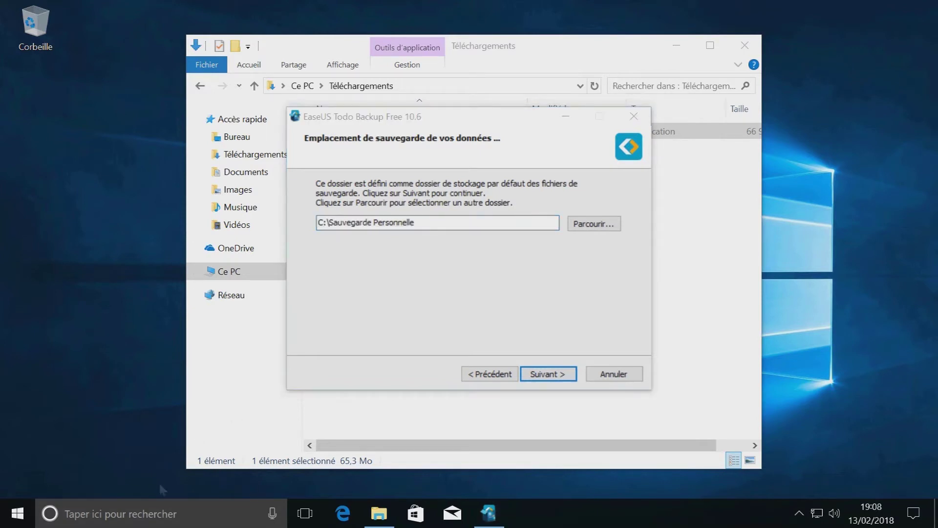
pyautogui.write('p')
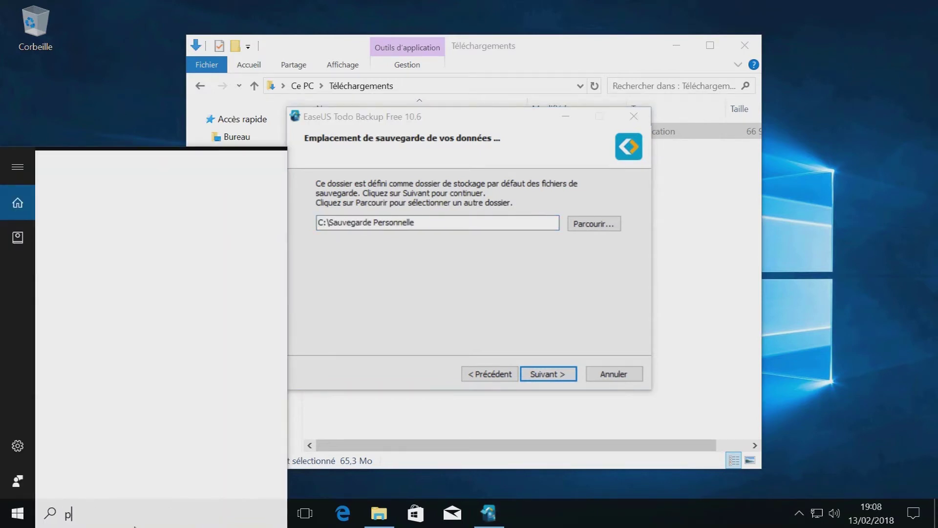
pyautogui.write('artit')
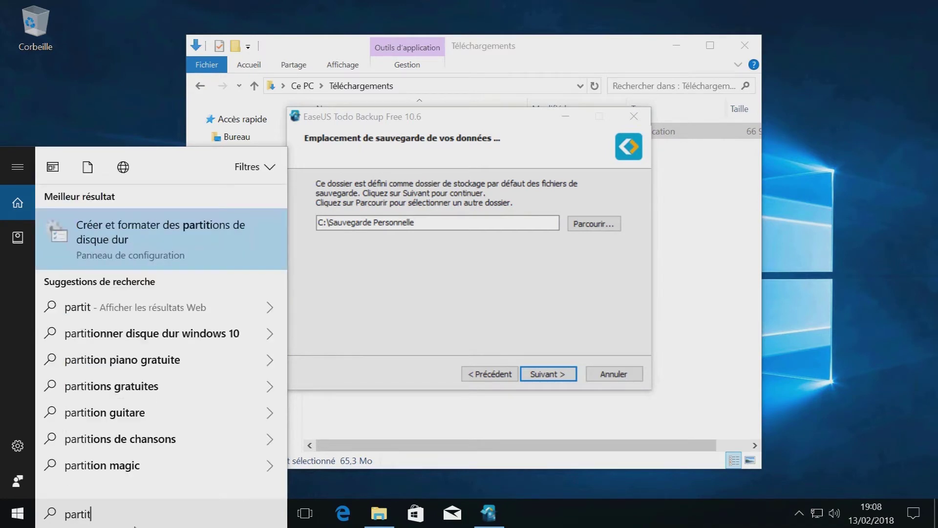
pyautogui.press('Escape')
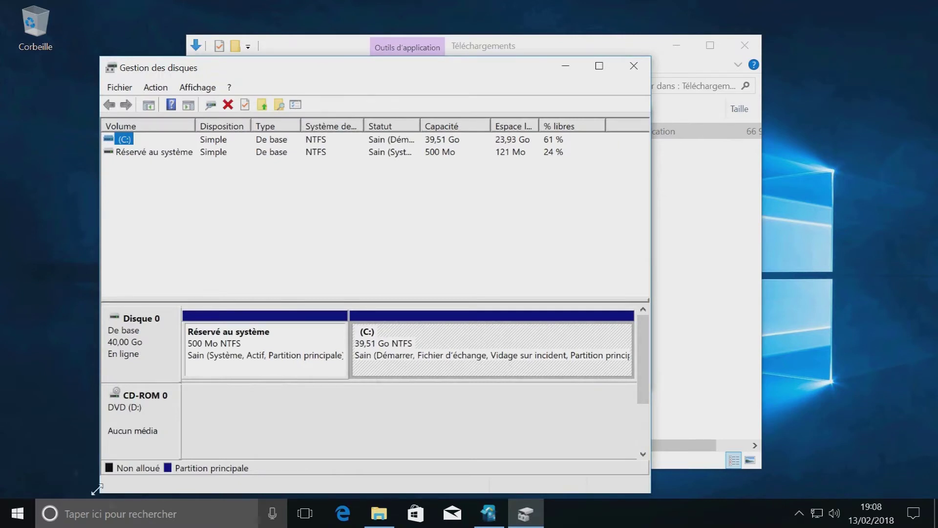
# Shrink the C: volume by 12288 MB
pyautogui.click(411, 369)
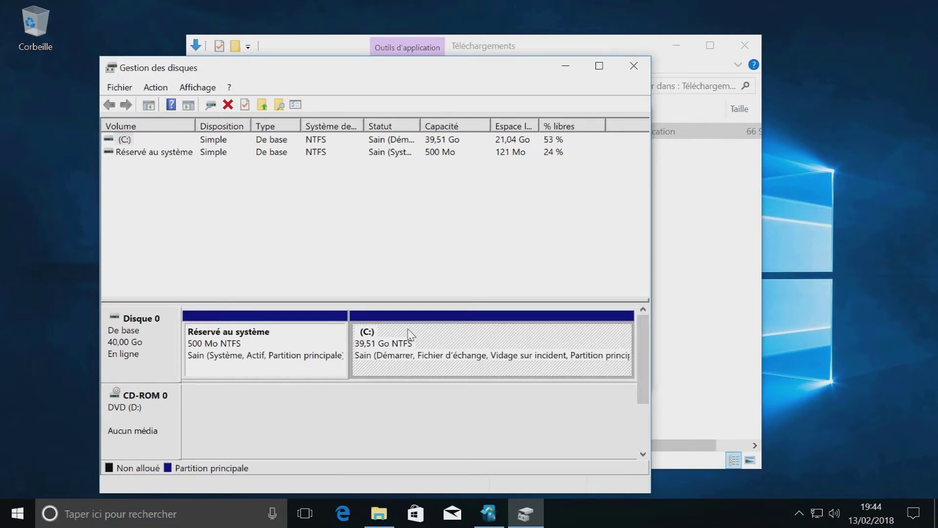
pyautogui.rightClick(411, 336)
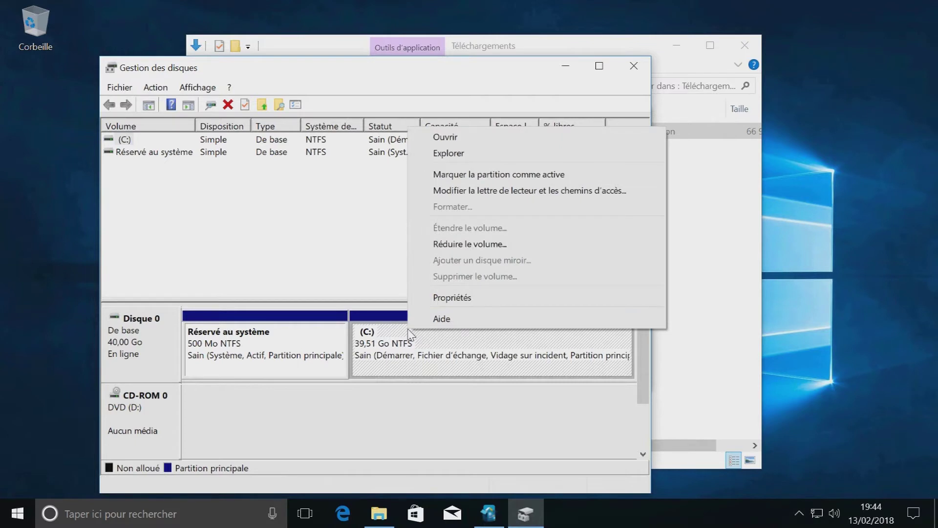
pyautogui.click(477, 244)
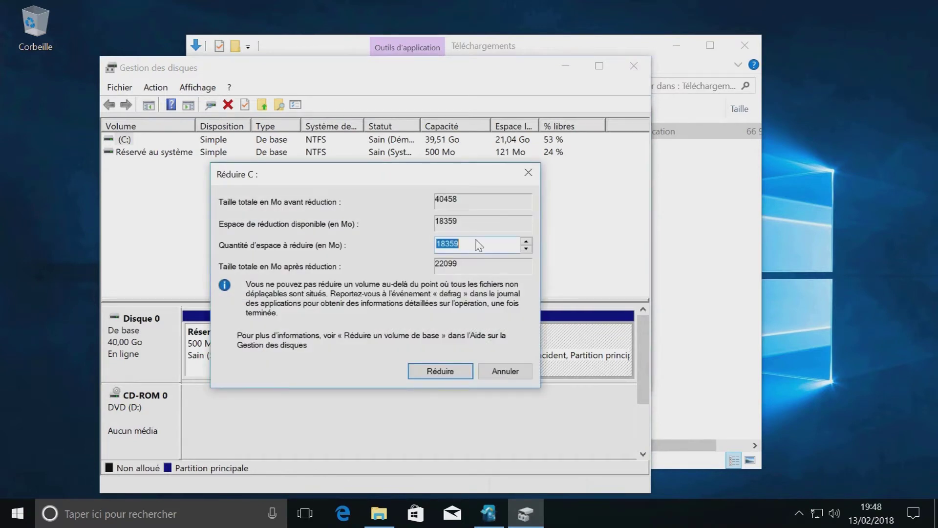
pyautogui.press('BackSpace')
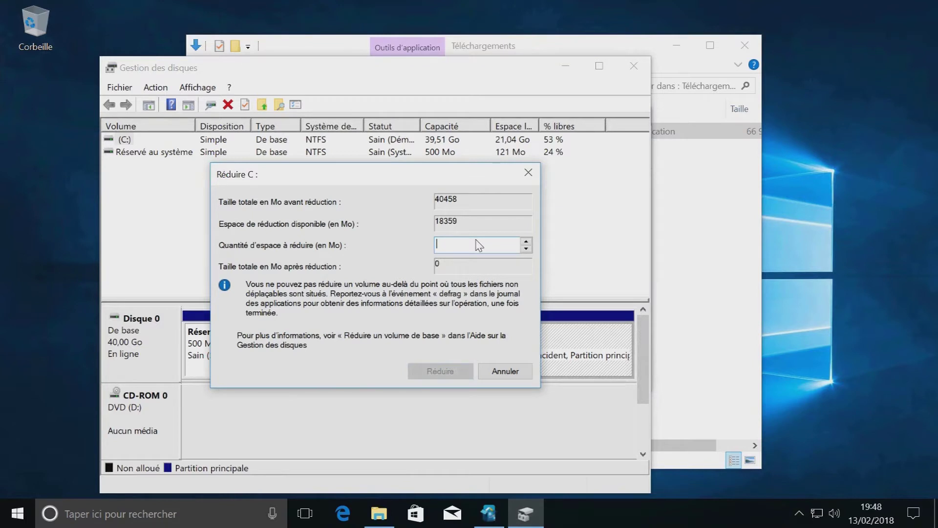
pyautogui.write('1228')
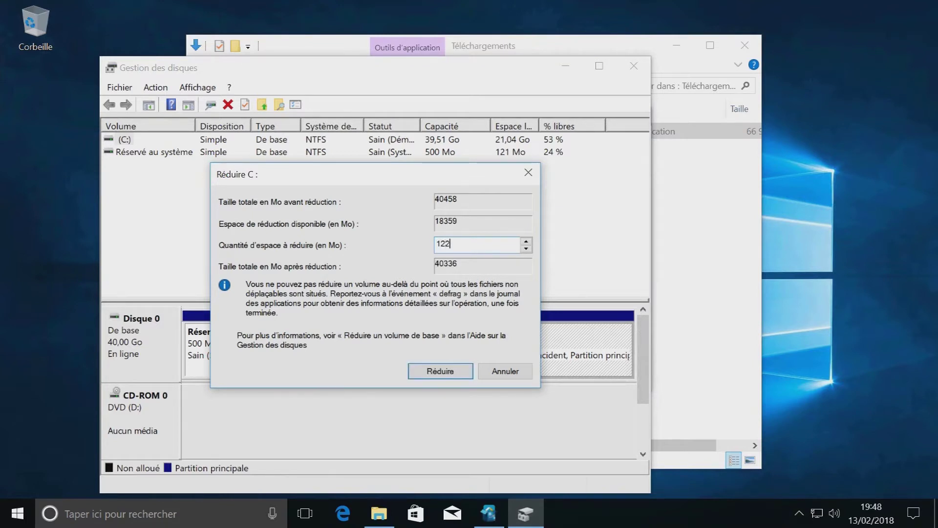
pyautogui.write('8')
pyautogui.click(444, 371)
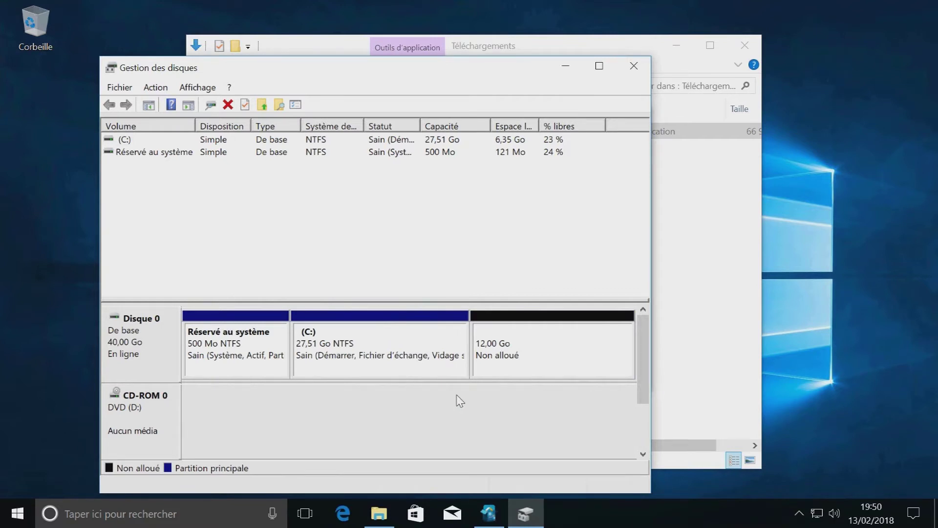
# Set up a new simple volume of 12287 MB on the unallocated space with drive letter E
pyautogui.click(547, 350)
pyautogui.rightClick(548, 350)
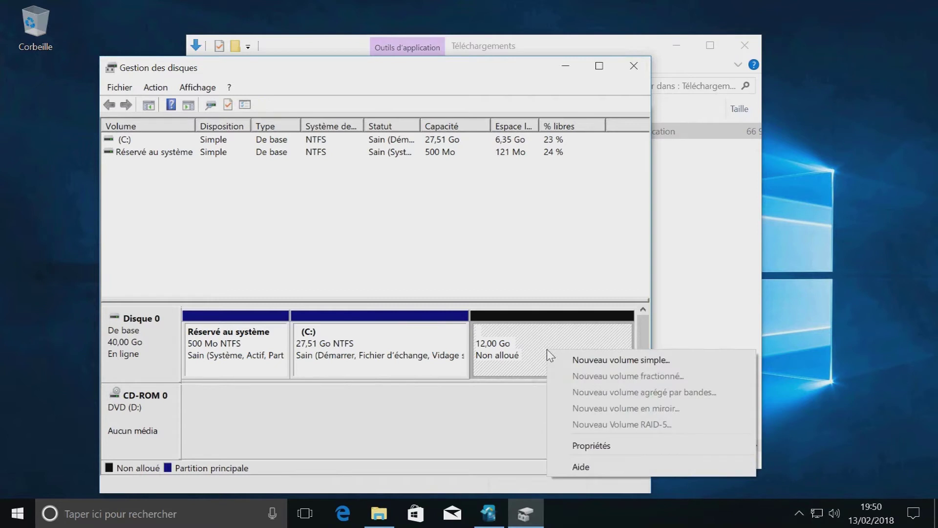
pyautogui.click(621, 359)
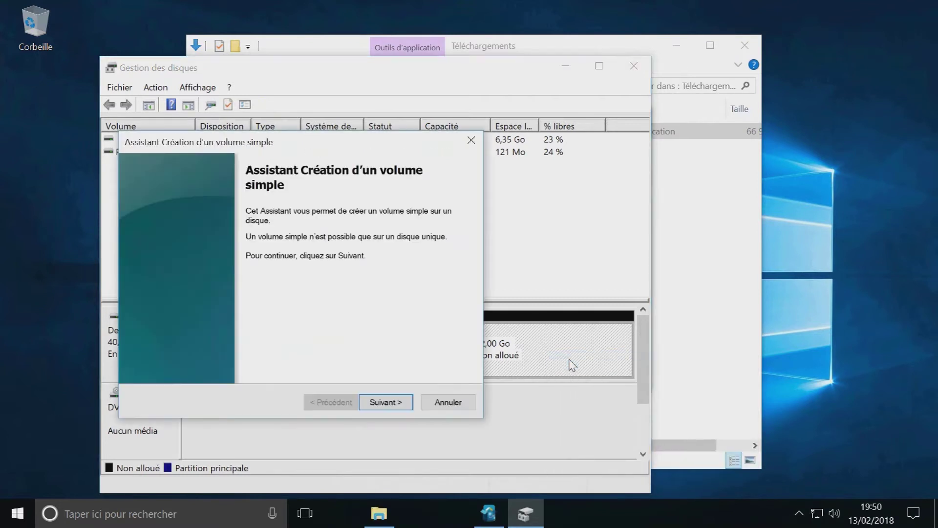
pyautogui.click(389, 405)
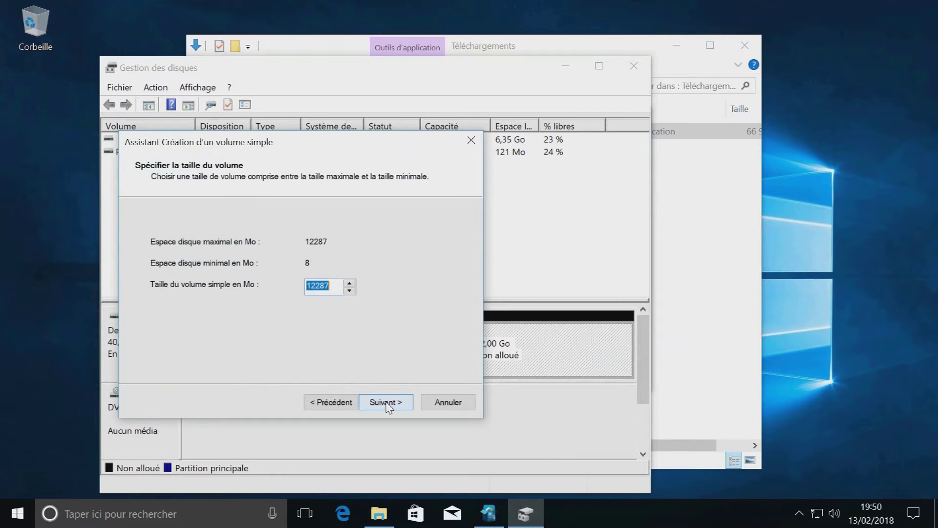
pyautogui.click(388, 405)
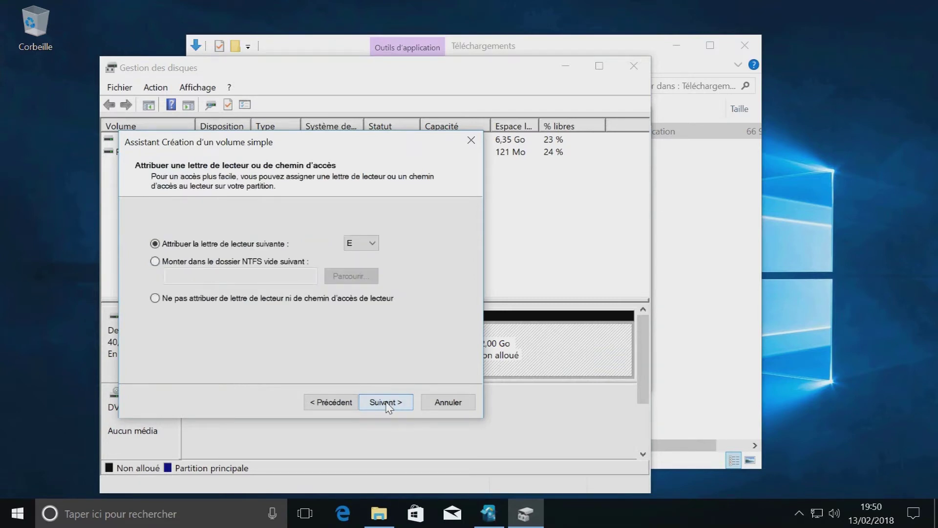
pyautogui.click(386, 402)
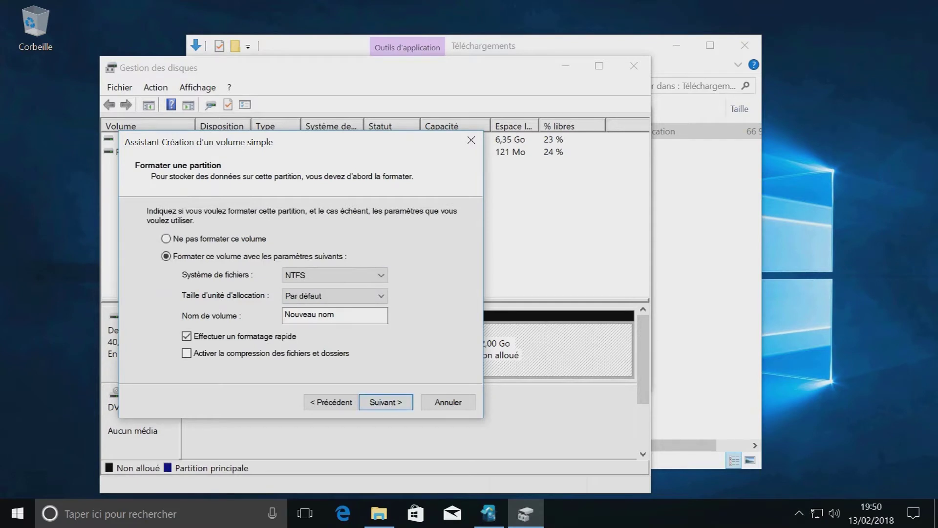
# Name the new volume Partition_Backup and create it with NTFS quick formatting
pyautogui.moveTo(342, 315); pyautogui.dragTo(263, 308)
pyautogui.press('BackSpace')
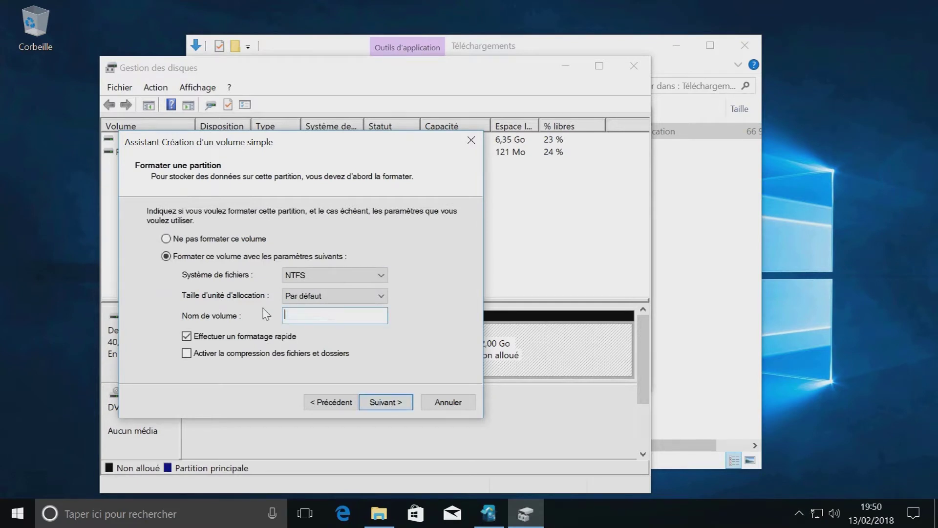
pyautogui.write('Partition_Bo')
pyautogui.write('ckup')
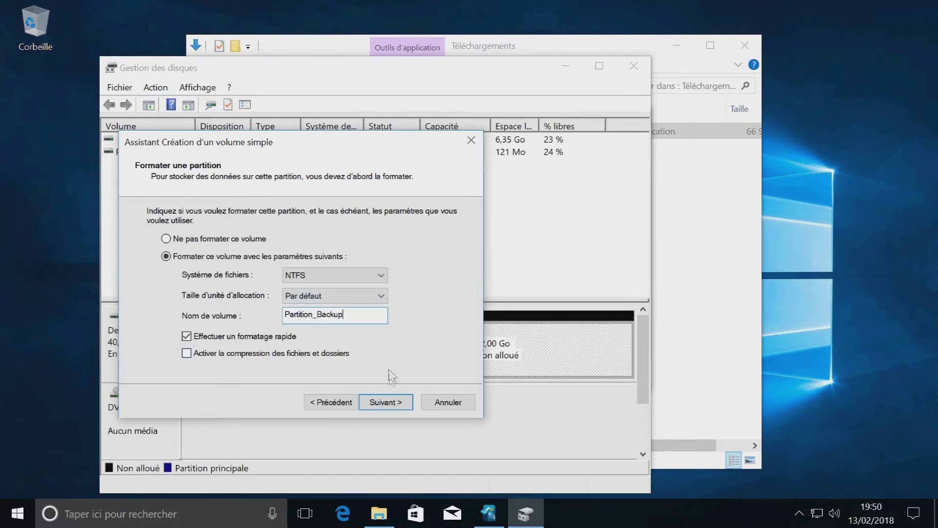
pyautogui.click(391, 402)
pyautogui.click(391, 403)
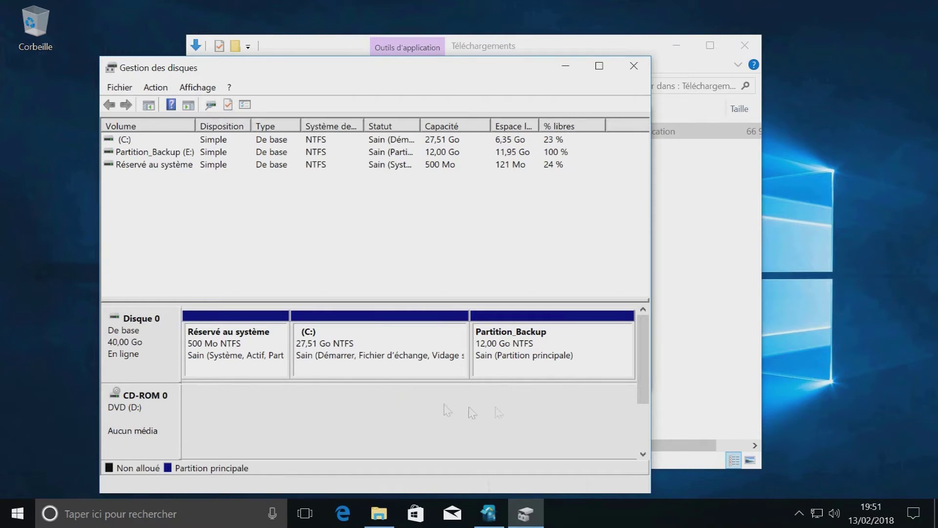
# Close Disk Management and set the installer's backup location to a new folder named Backup on Partition_Backup (E:)
pyautogui.click(634, 66)
pyautogui.click(587, 224)
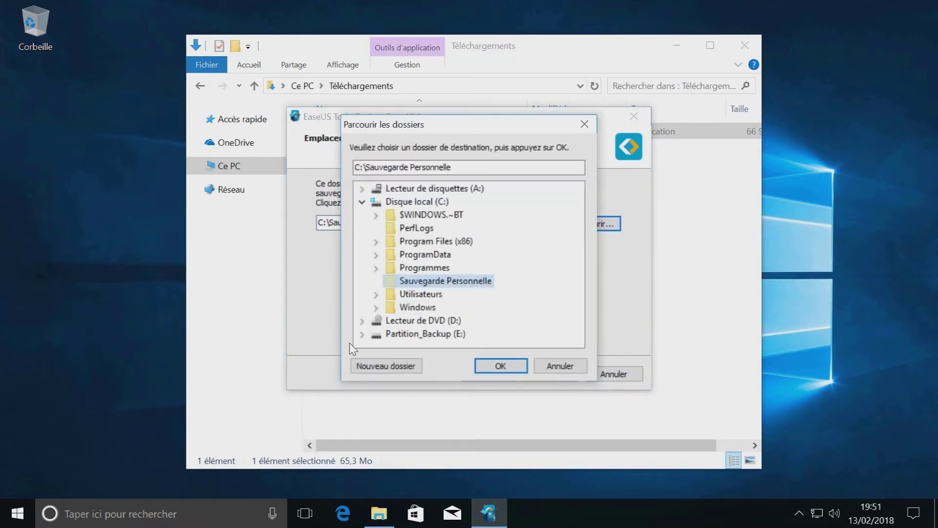
pyautogui.click(376, 335)
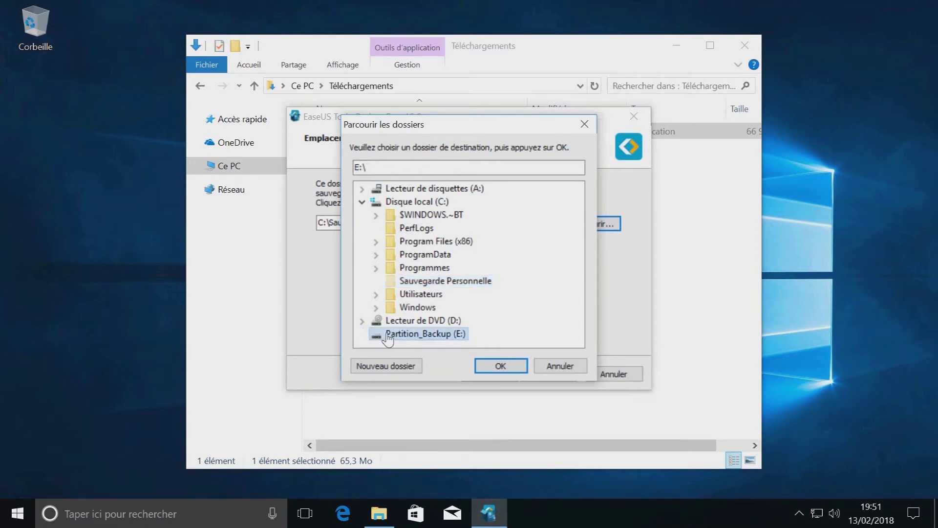
pyautogui.click(385, 368)
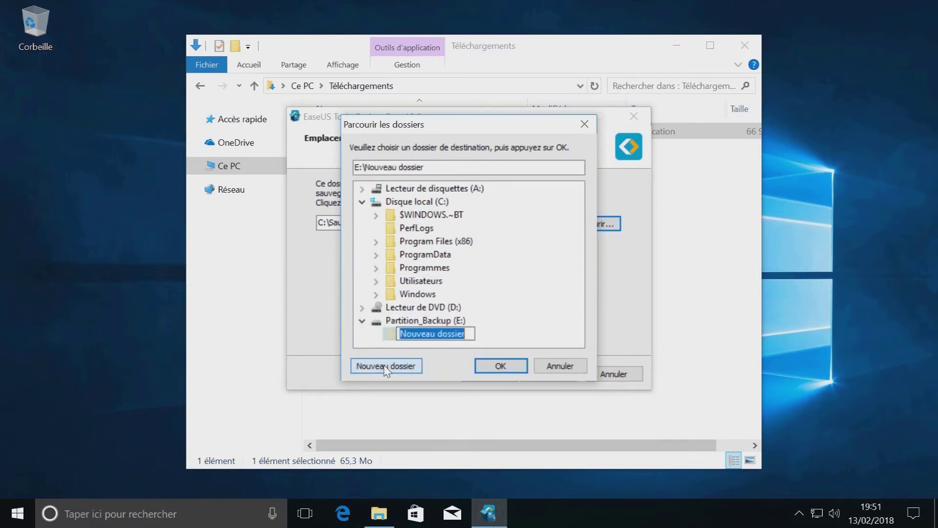
pyautogui.press('BackSpace')
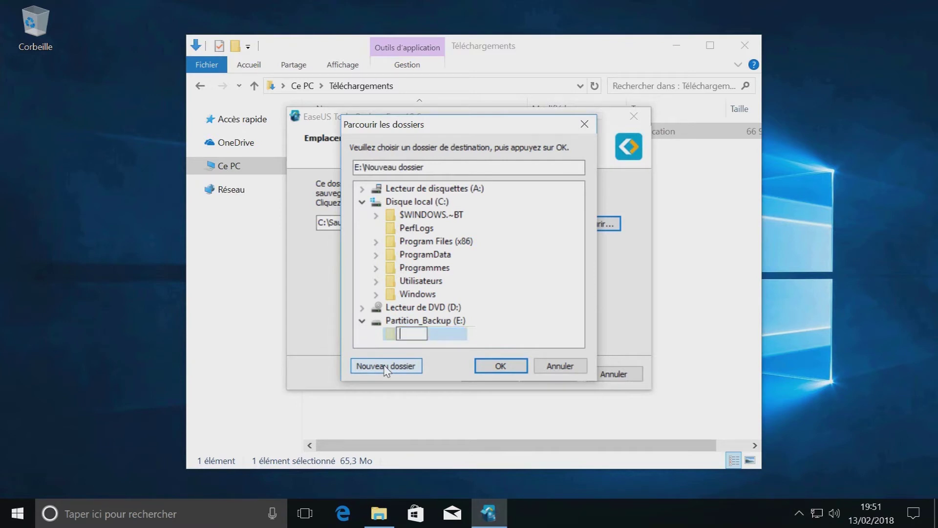
pyautogui.write('Backup')
pyautogui.press('Return')
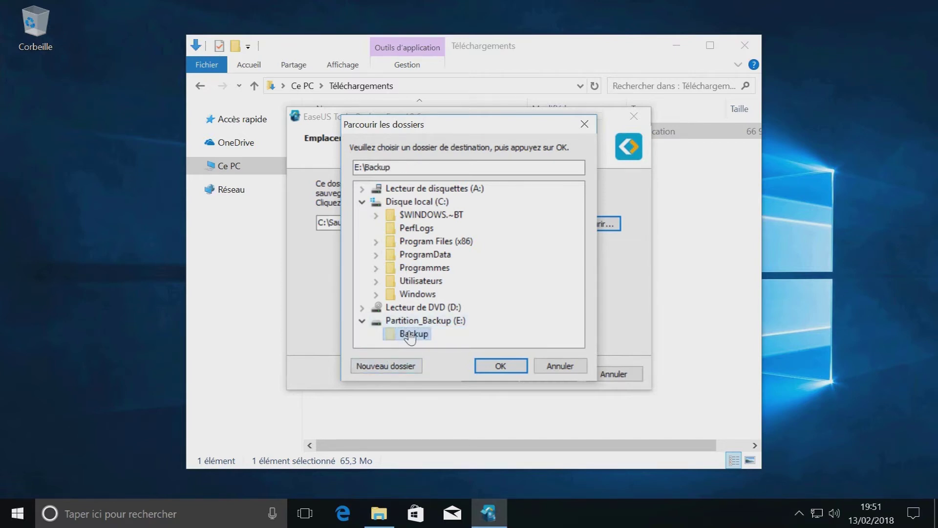
pyautogui.click(488, 366)
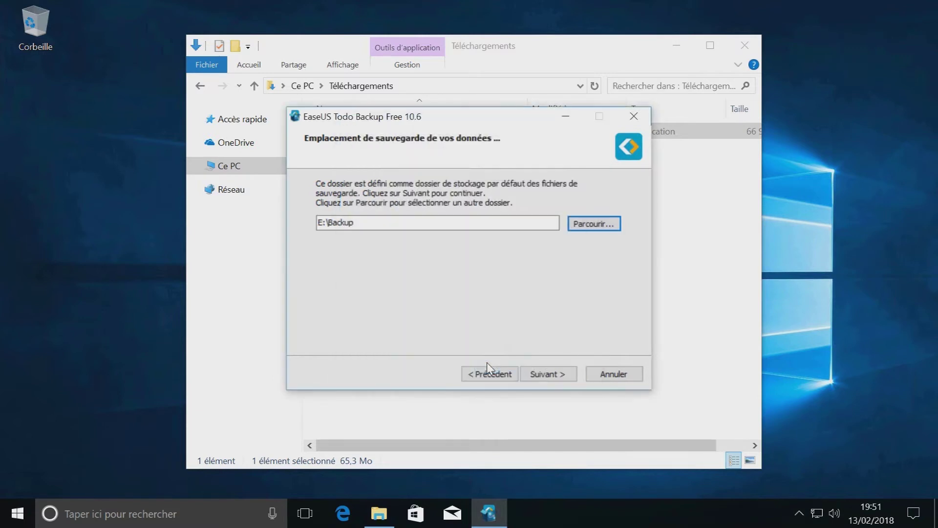
# Complete the EaseUS Todo Backup Free installation, launch the program and postpone the licence activation
pyautogui.click(545, 373)
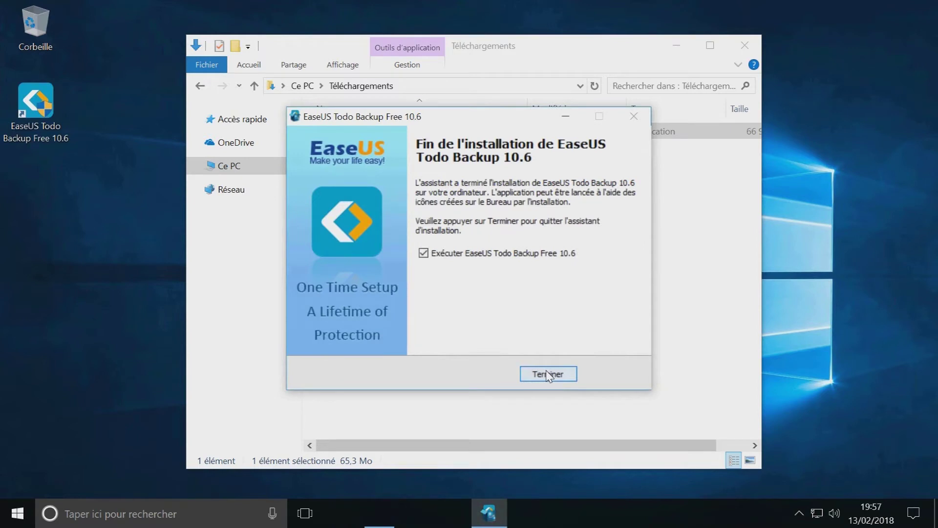
pyautogui.click(548, 374)
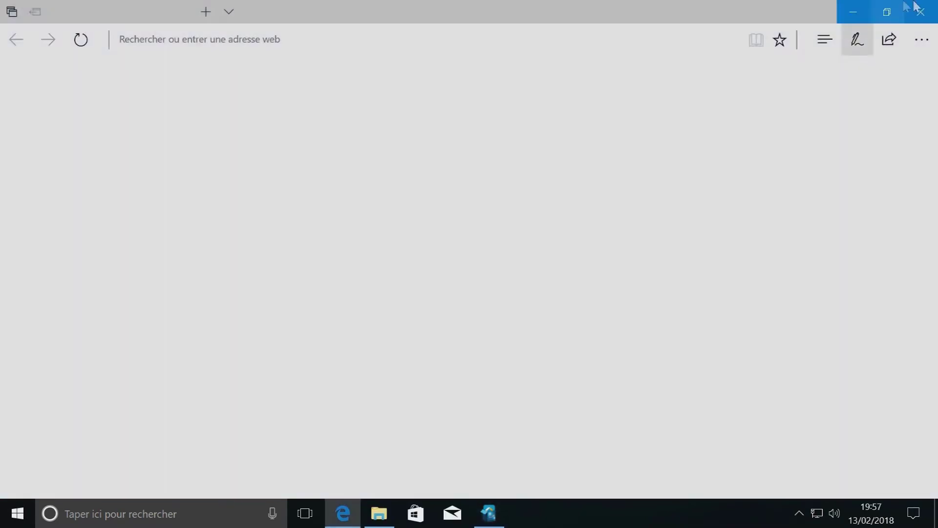
pyautogui.click(920, 10)
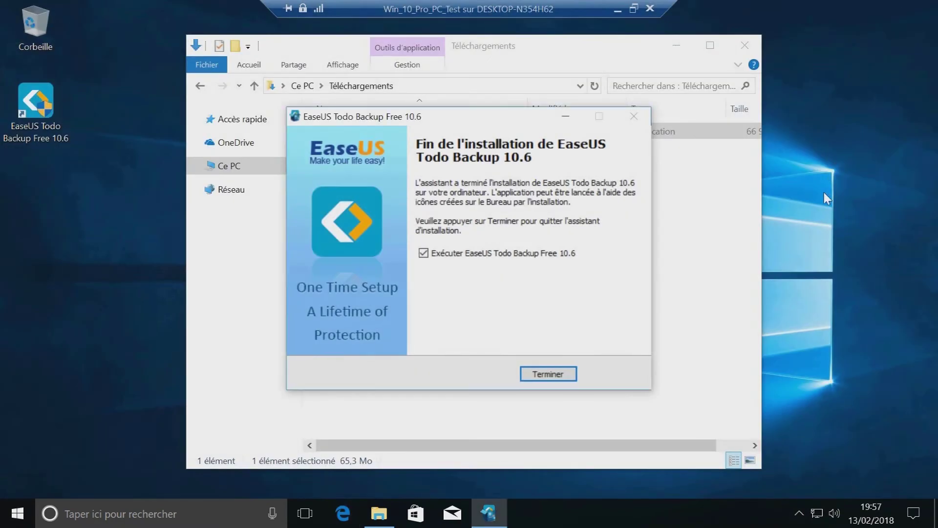
pyautogui.click(547, 374)
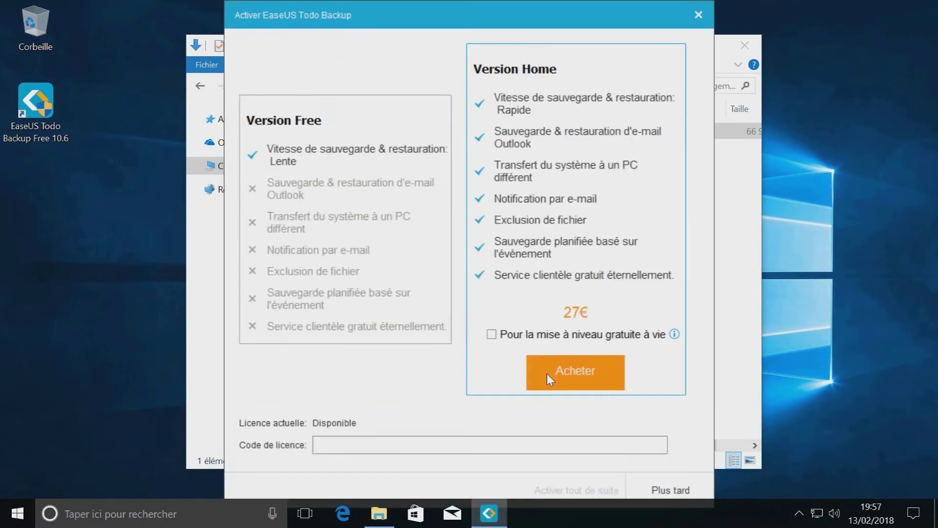
pyautogui.click(687, 487)
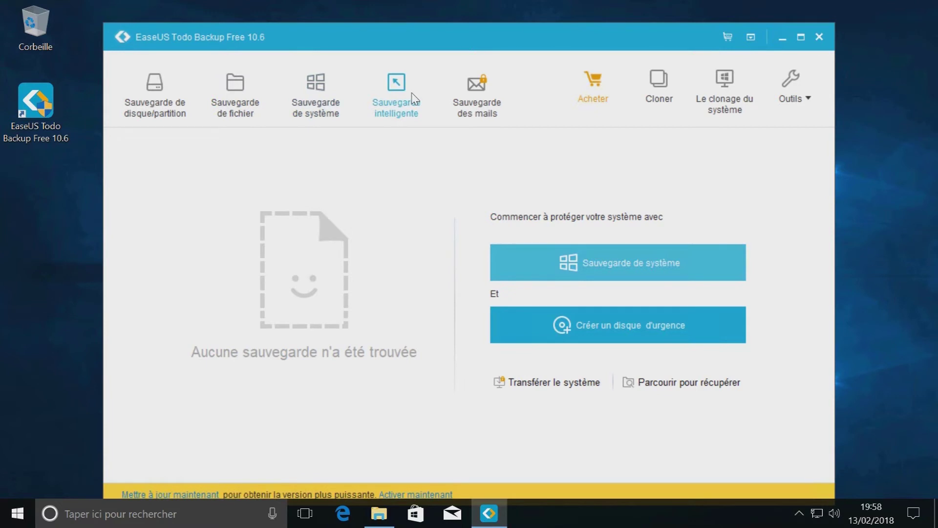
# Start a new file backup and inspect the source folders under Favoris, Ordinateur and the C: drive
pyautogui.click(230, 101)
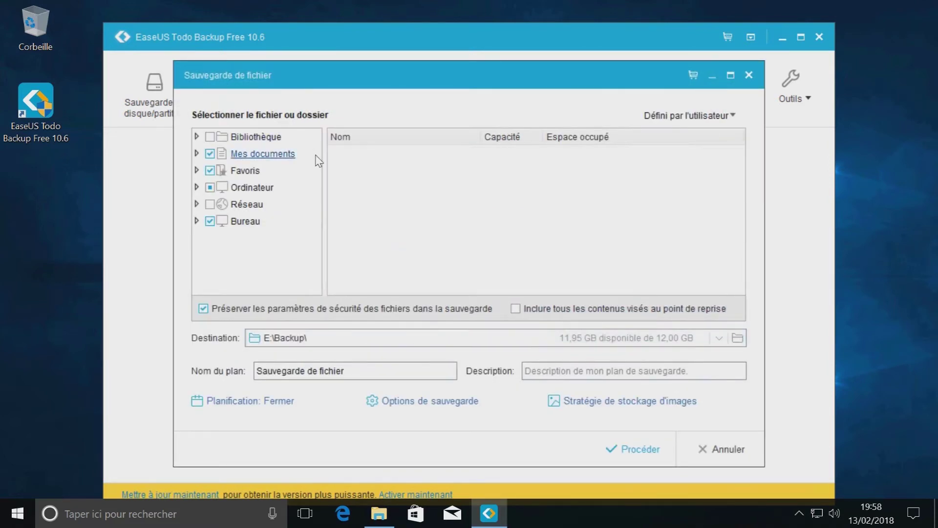
pyautogui.click(197, 170)
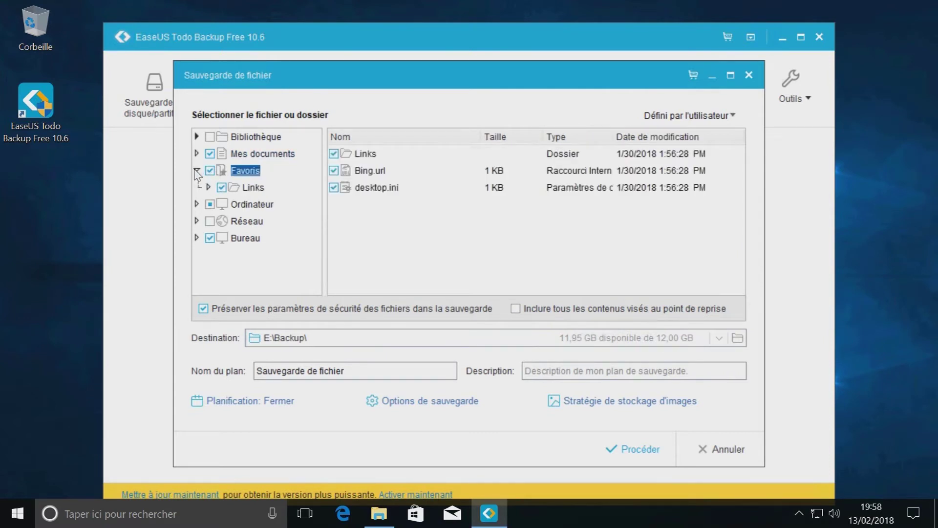
pyautogui.click(197, 170)
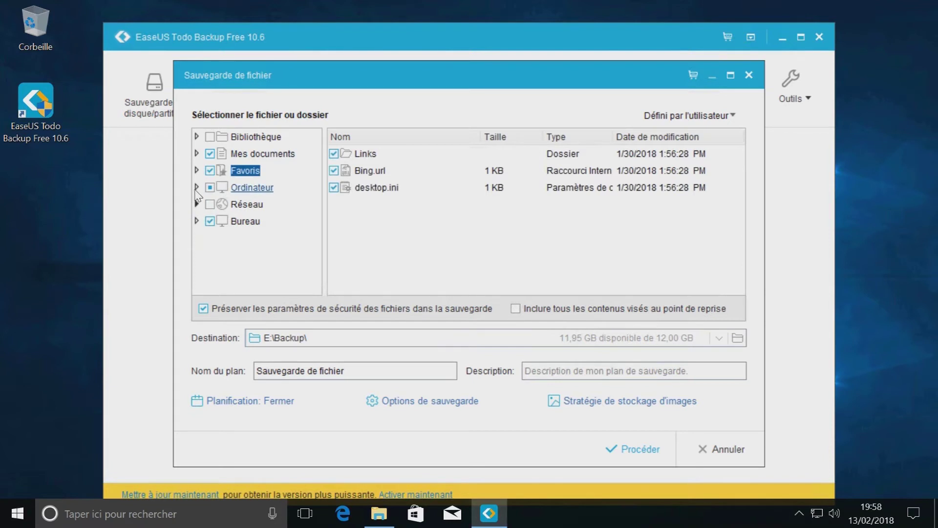
pyautogui.click(197, 187)
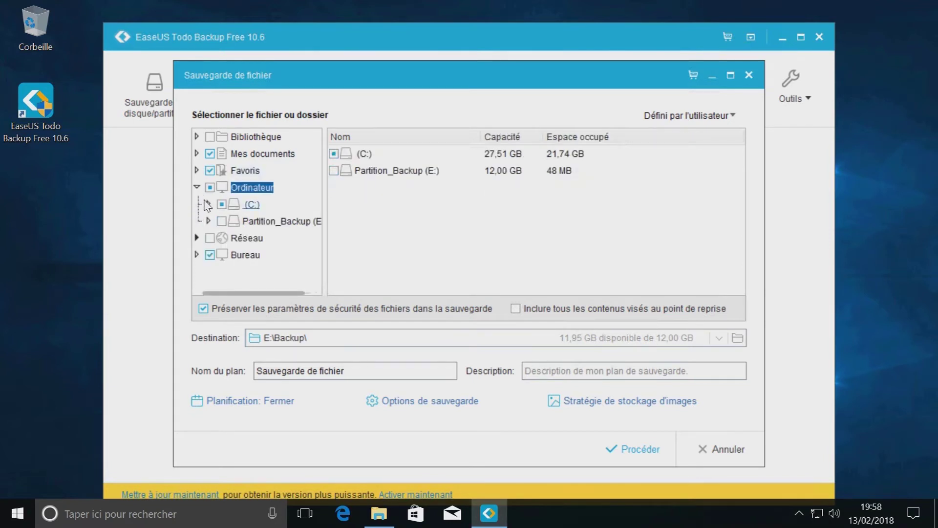
pyautogui.click(208, 204)
pyautogui.click(208, 204)
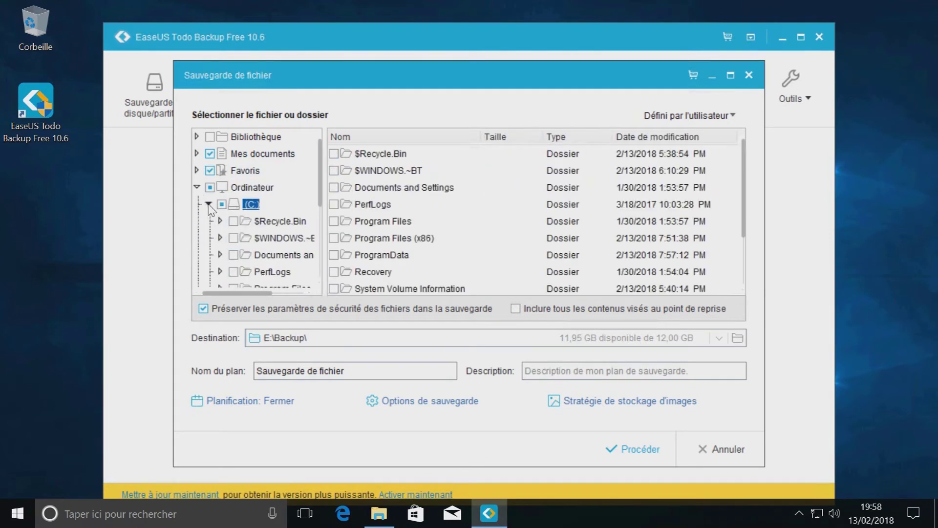
pyautogui.click(208, 204)
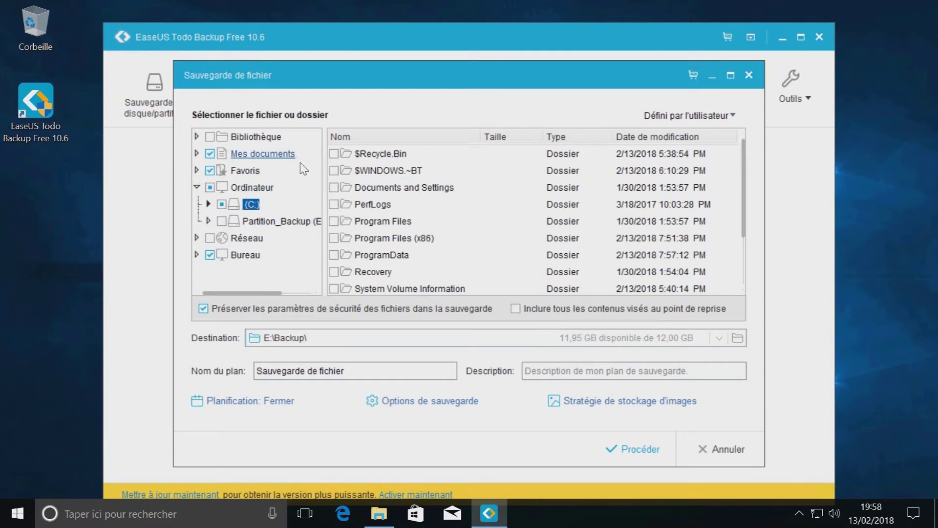
pyautogui.click(196, 188)
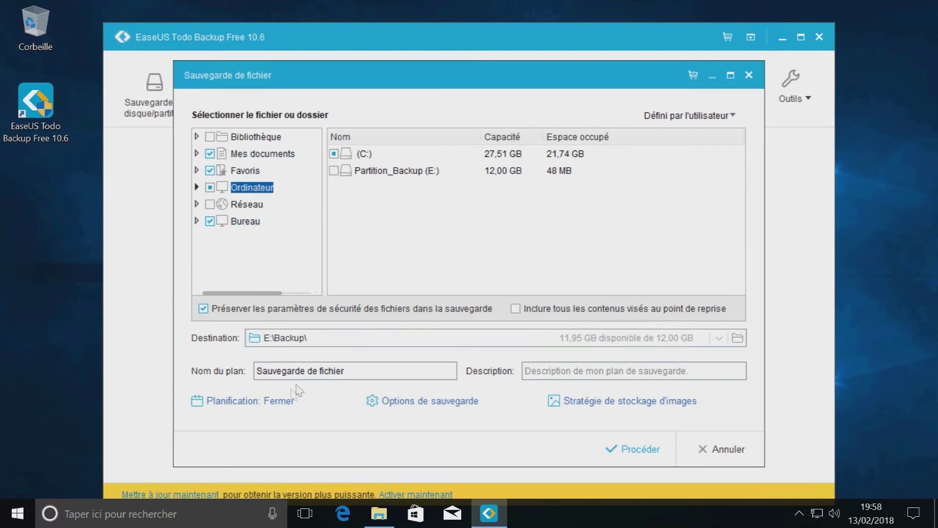
# Examine the backup plan's schedule types: one-time at a set time, daily, weekly, monthly and event-based
pyautogui.click(271, 401)
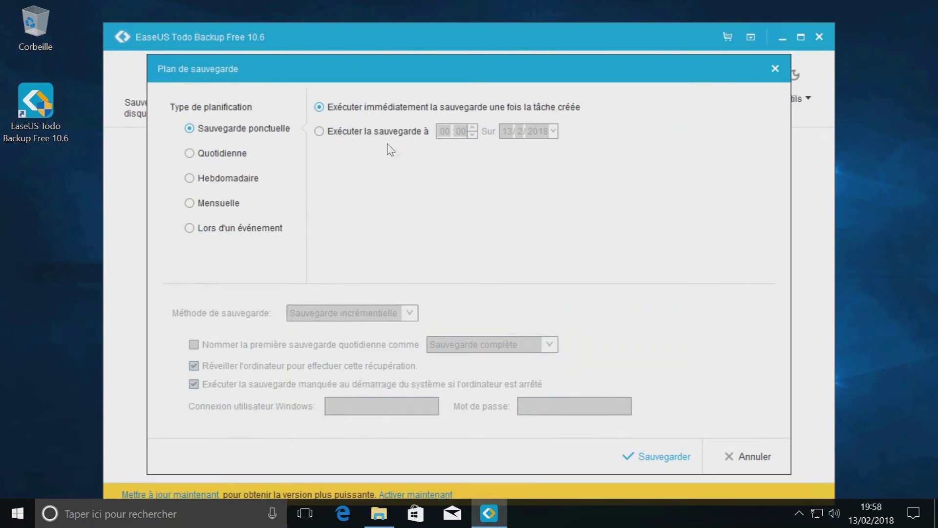
pyautogui.click(357, 133)
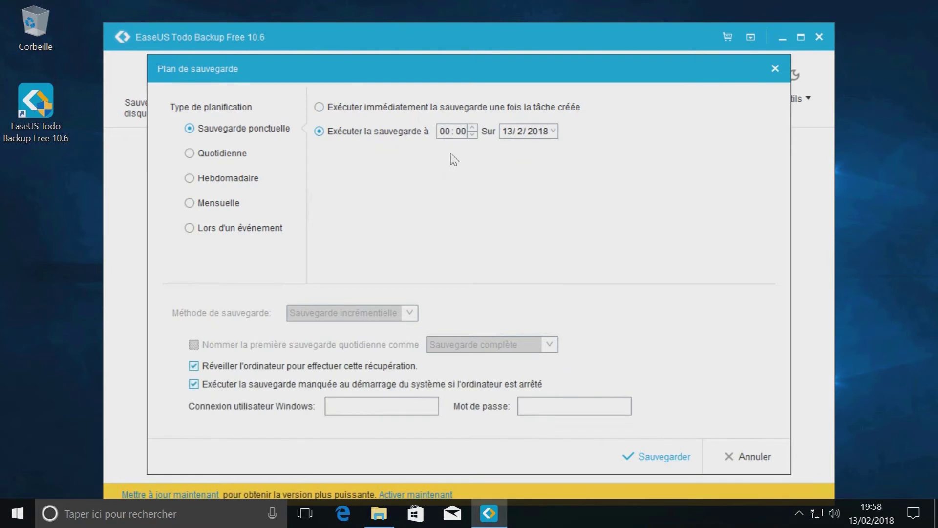
pyautogui.click(190, 154)
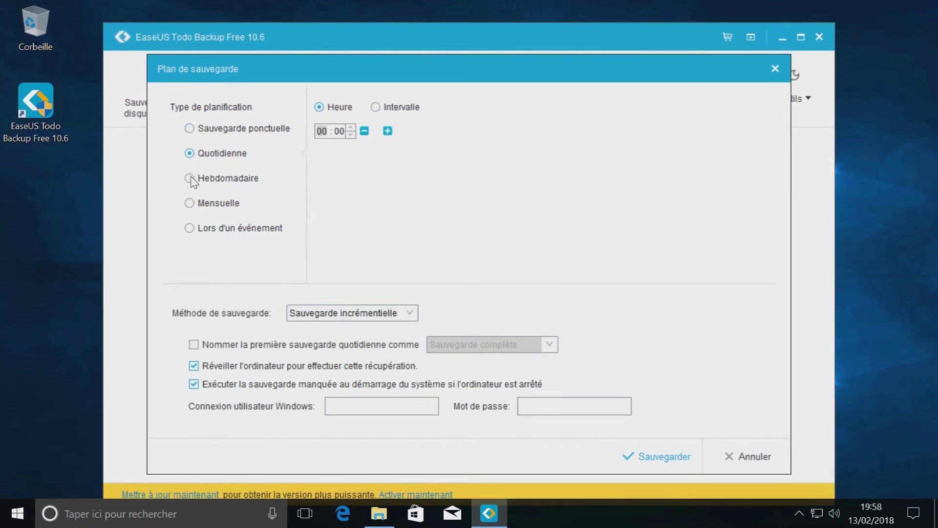
pyautogui.click(191, 178)
pyautogui.click(191, 203)
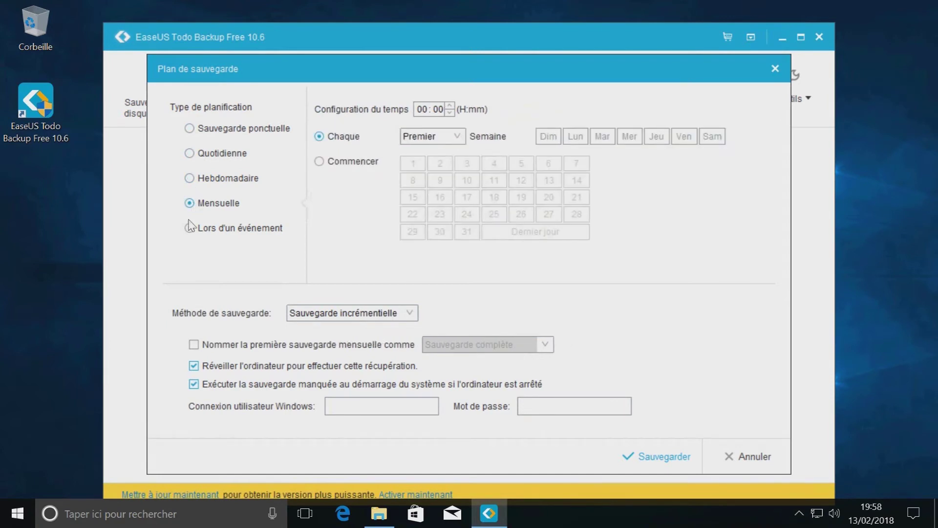
pyautogui.click(190, 228)
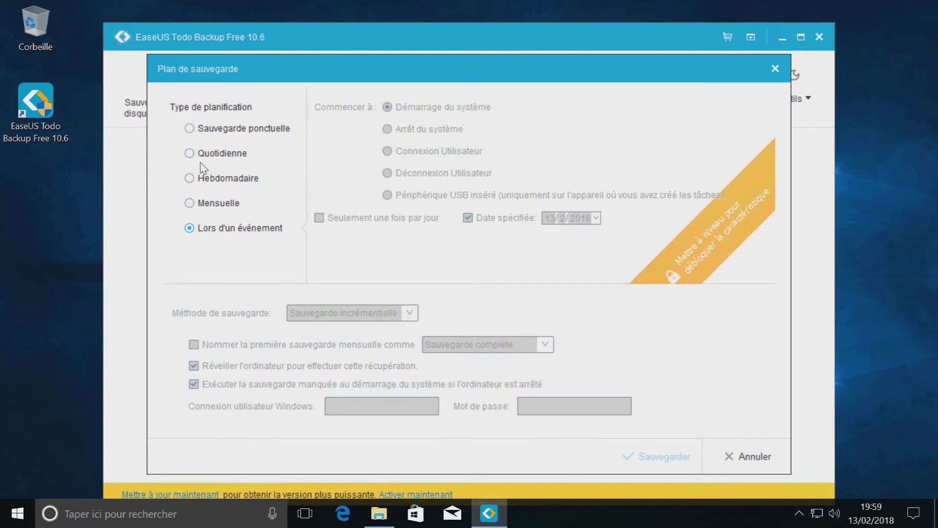
# Set the plan to a one-time backup executed immediately, save it and run the file backup to E:\Backup
pyautogui.click(190, 130)
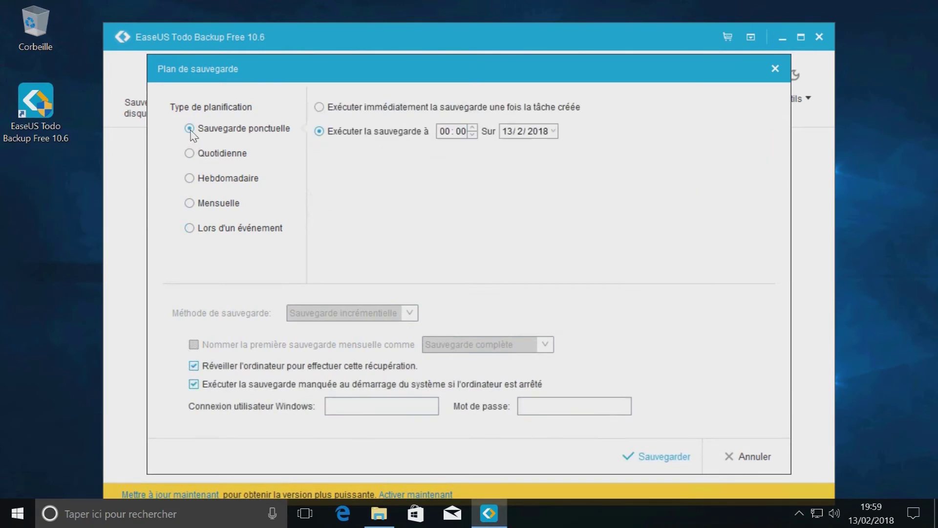
pyautogui.click(319, 107)
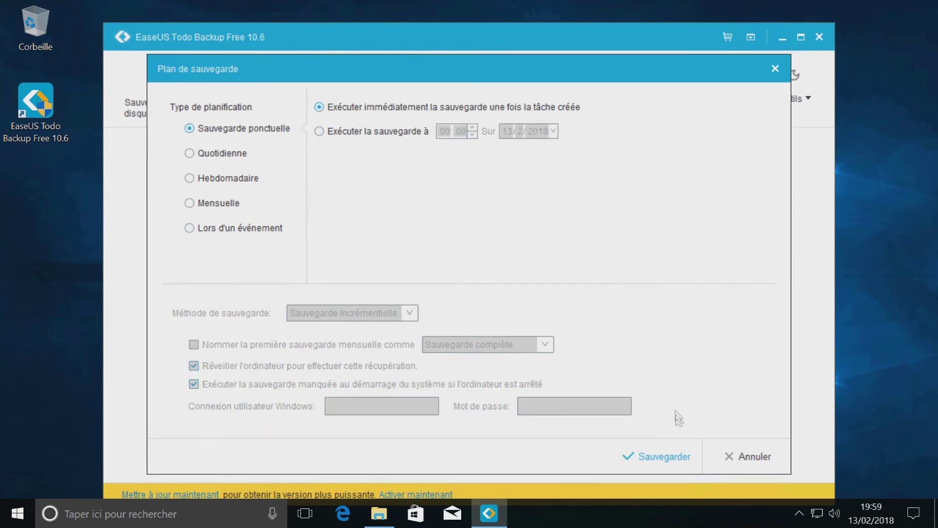
pyautogui.click(670, 458)
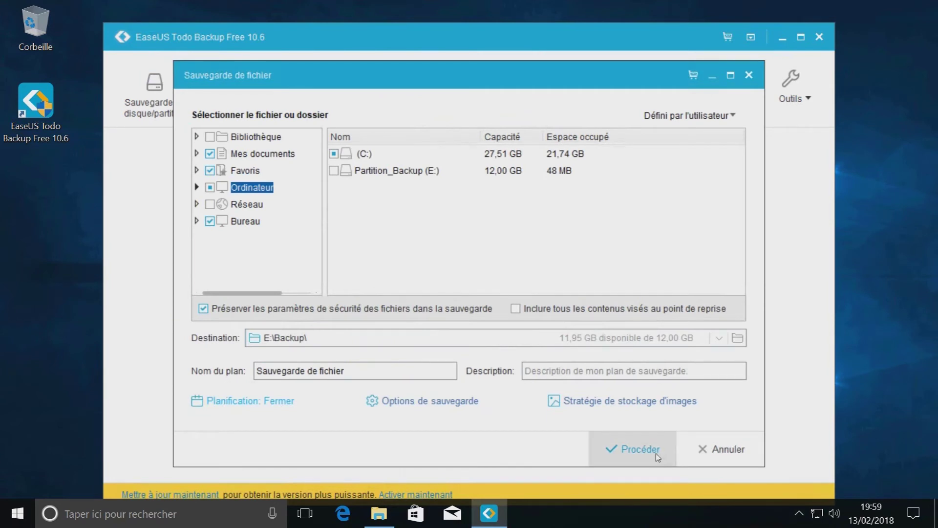
pyautogui.click(657, 457)
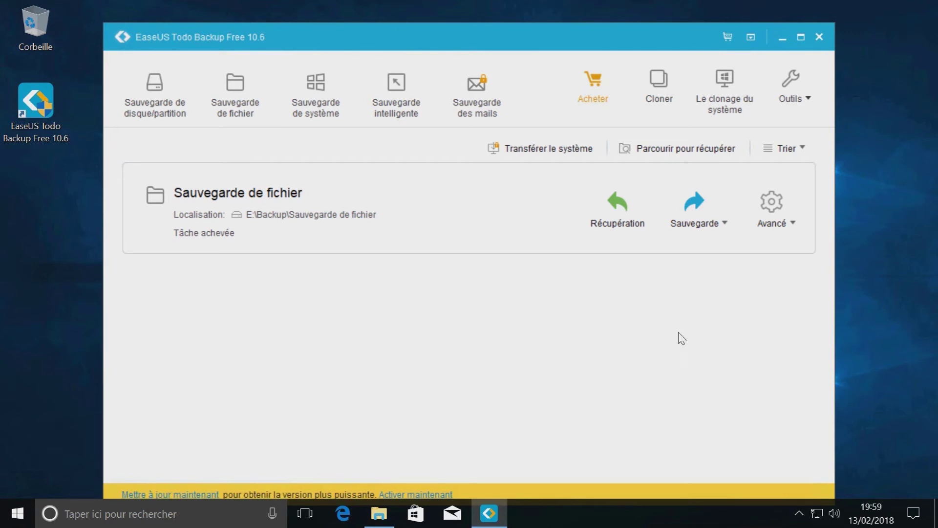
# View the source disks and partitions offered for cloning and leave without cloning anything
pyautogui.click(659, 93)
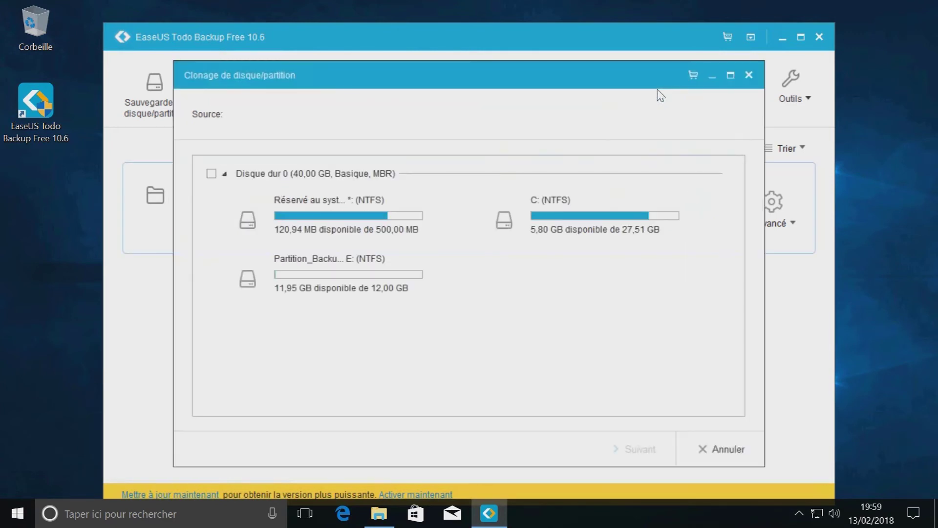
pyautogui.click(757, 460)
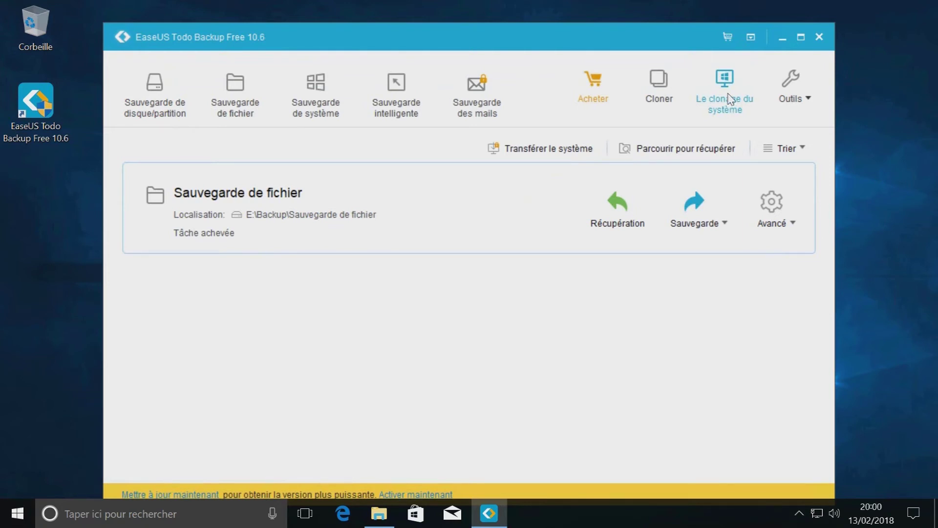
# Activate PreOS with a WinPE boot image and finish the activation
pyautogui.click(806, 91)
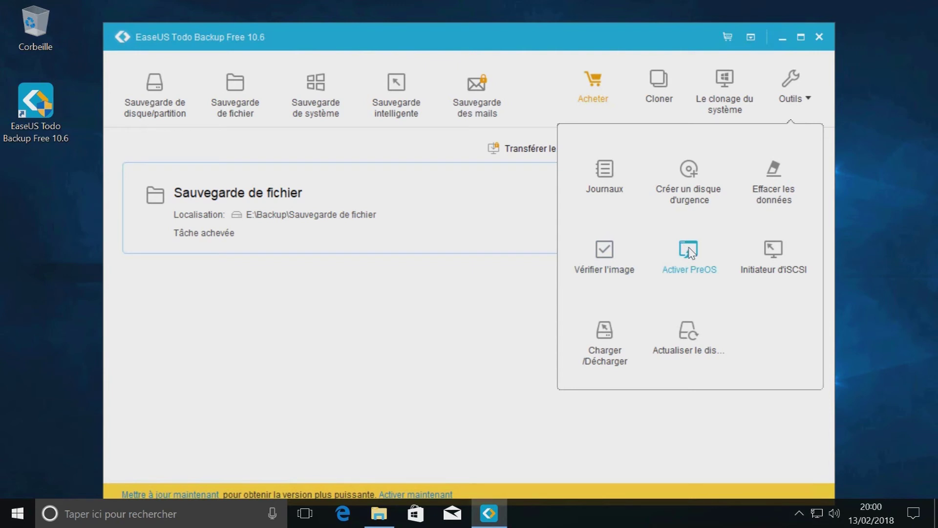
pyautogui.click(693, 268)
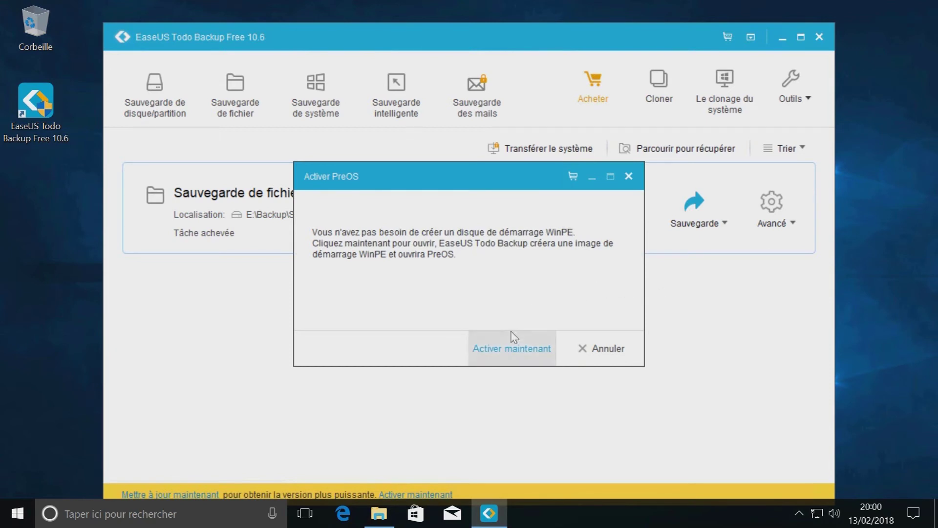
pyautogui.click(509, 352)
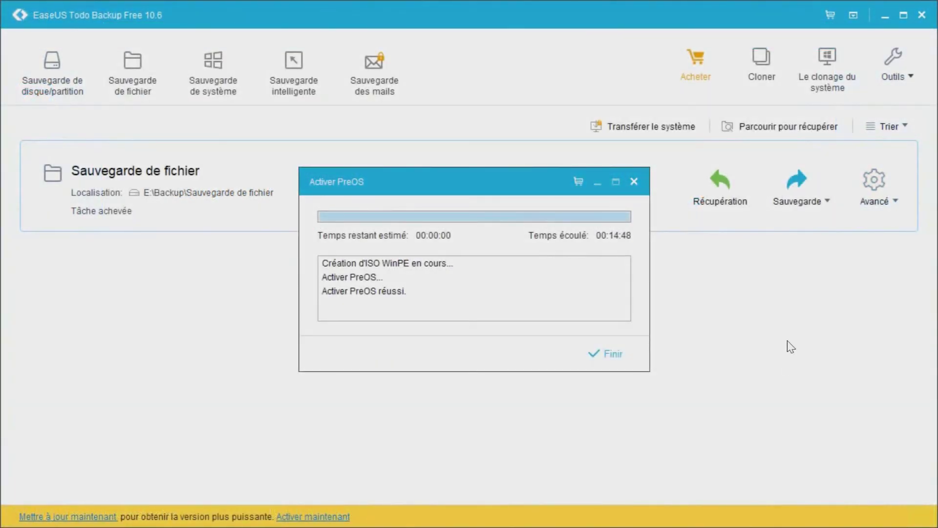
pyautogui.click(606, 349)
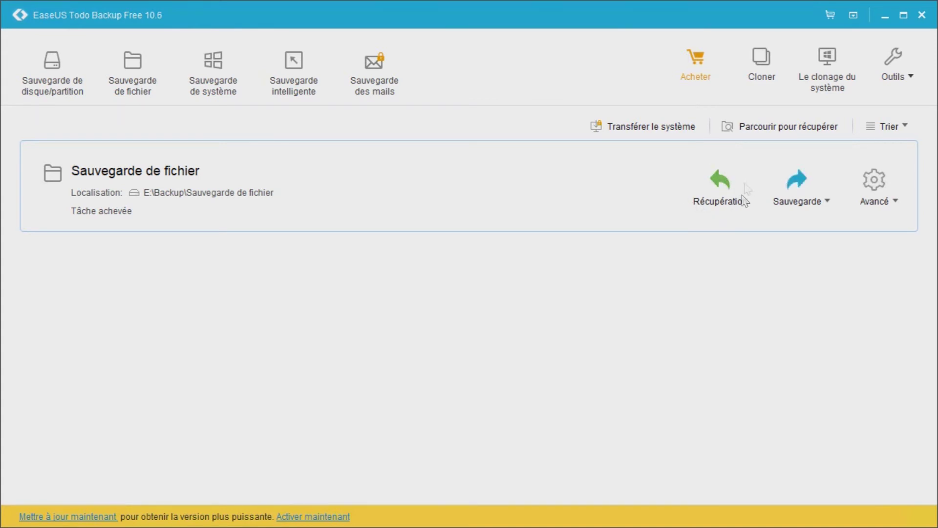
# Examine the file backup's recovery options for custom location, original location and replacing existing files, and cancel the recovery
pyautogui.click(722, 182)
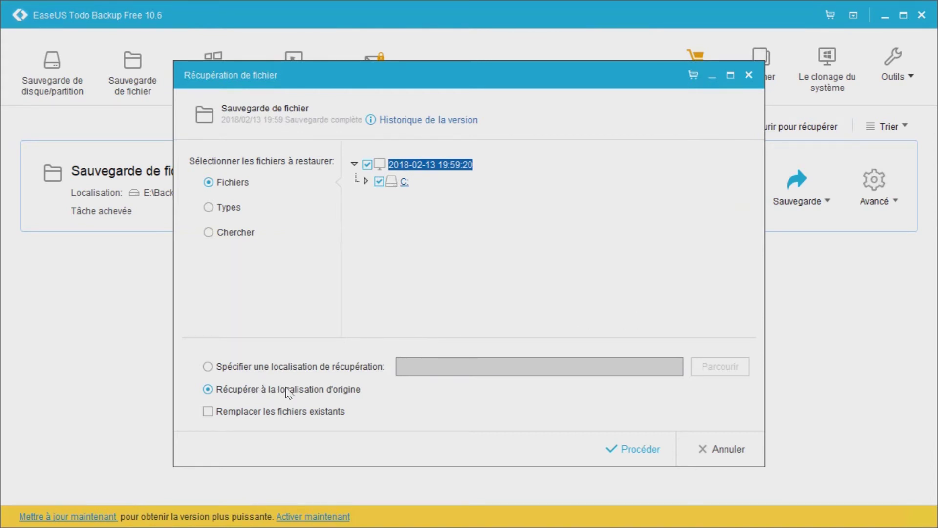
pyautogui.click(209, 411)
pyautogui.click(207, 412)
pyautogui.click(208, 367)
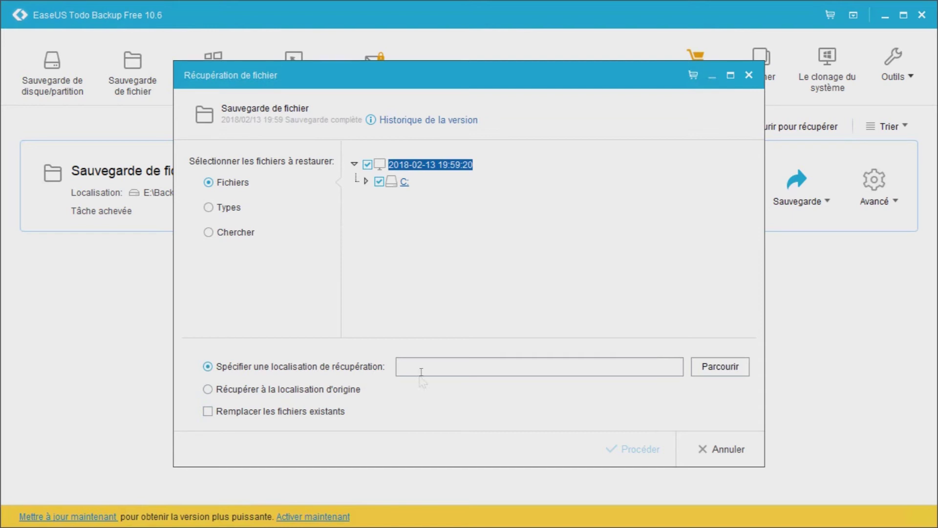
pyautogui.click(237, 391)
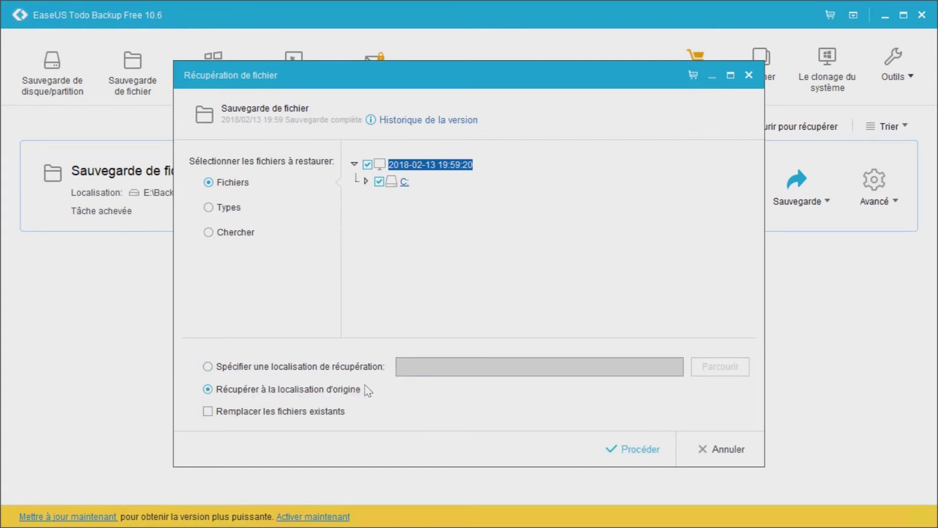
pyautogui.click(711, 450)
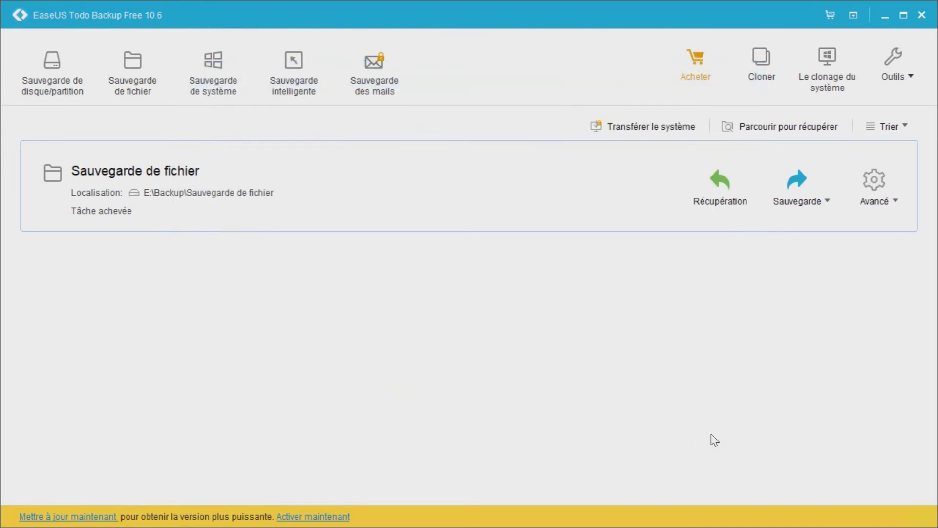
# Close the backup program and the Téléchargements folder window, and restart Windows
pyautogui.click(925, 16)
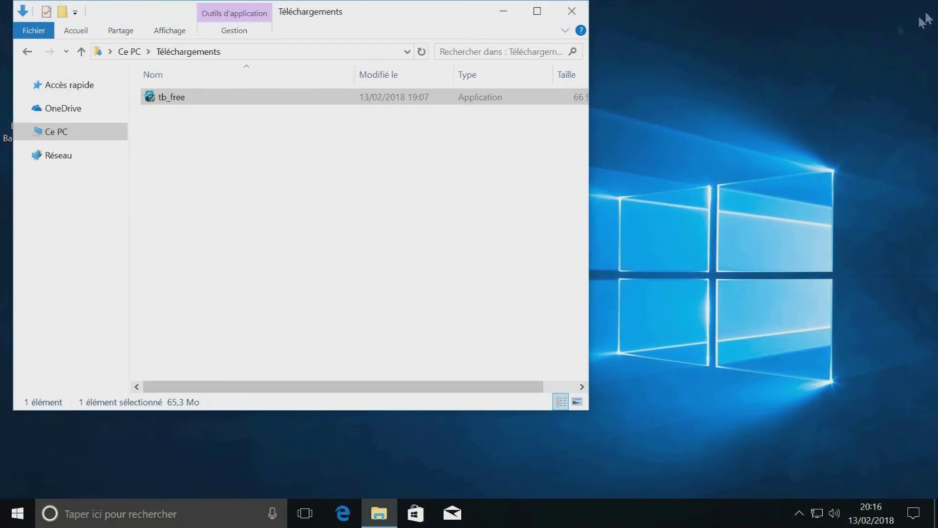
pyautogui.click(572, 11)
pyautogui.click(17, 513)
pyautogui.click(17, 481)
pyautogui.click(63, 443)
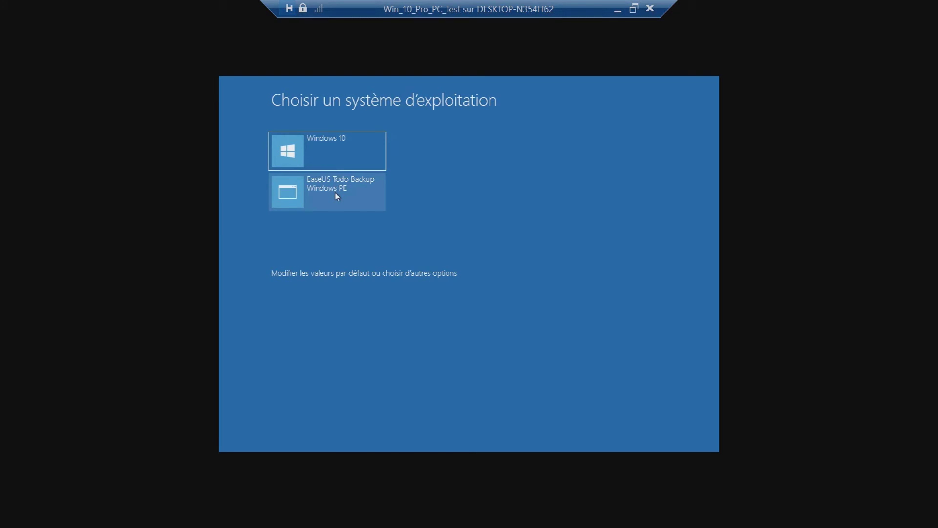
# Review the boot menu's timer choices in its default-value options and return to the operating system selection without changing anything
pyautogui.click(347, 273)
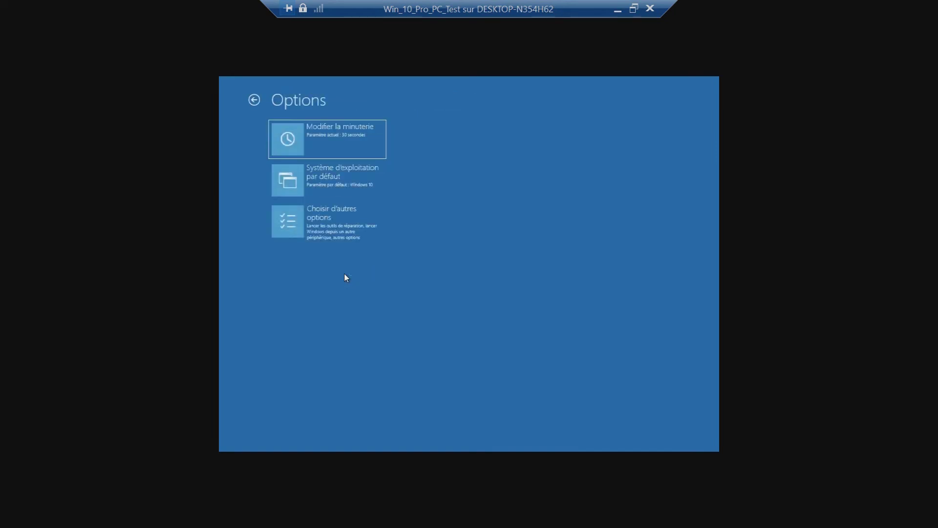
pyautogui.click(277, 131)
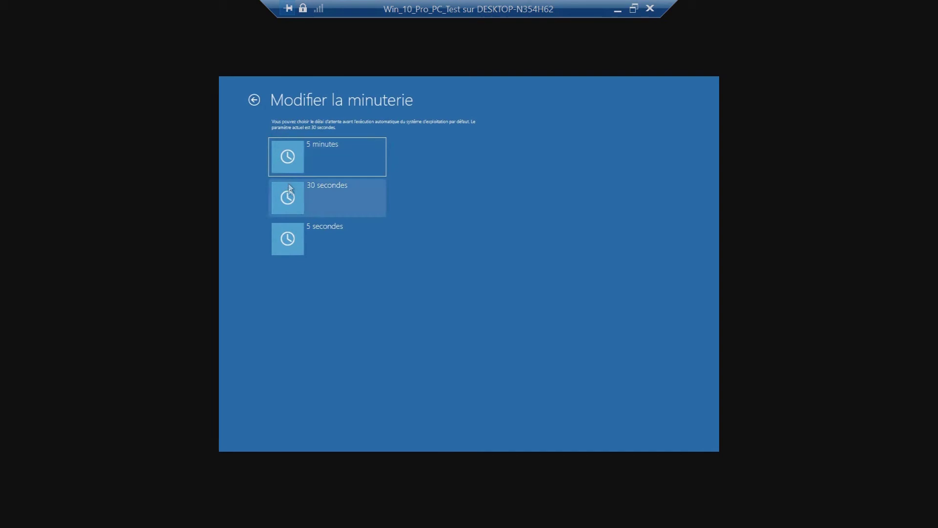
pyautogui.click(253, 100)
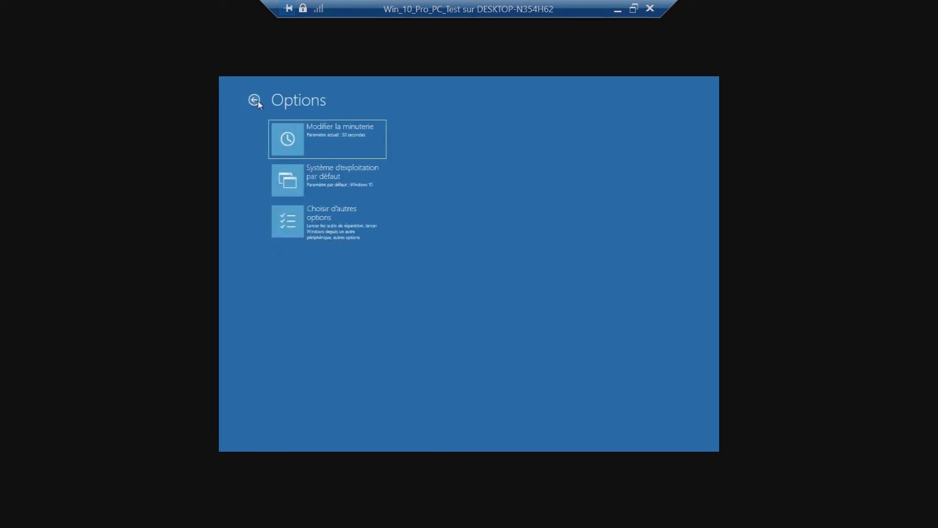
pyautogui.click(254, 101)
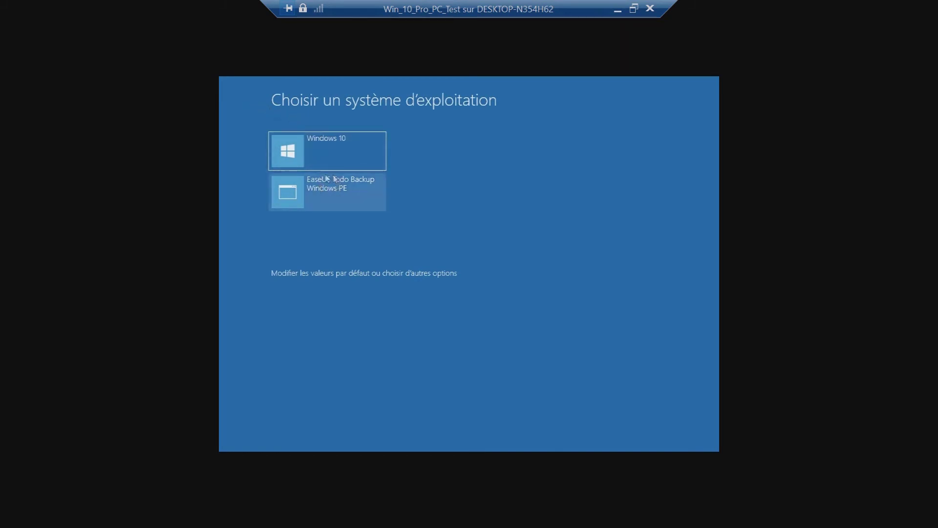
# Boot into EaseUS Todo Backup Windows PE and view the file backup's custom recovery location option, cancelling the recovery
pyautogui.click(342, 206)
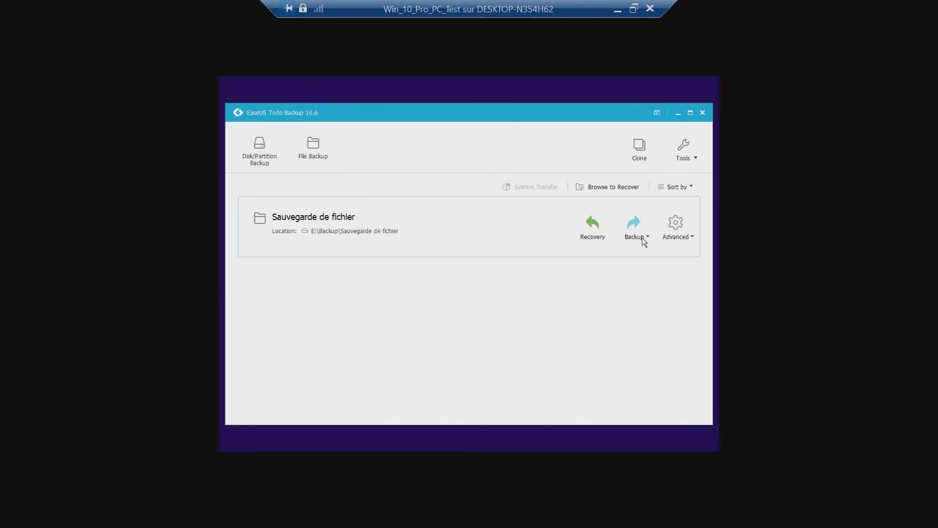
pyautogui.click(604, 228)
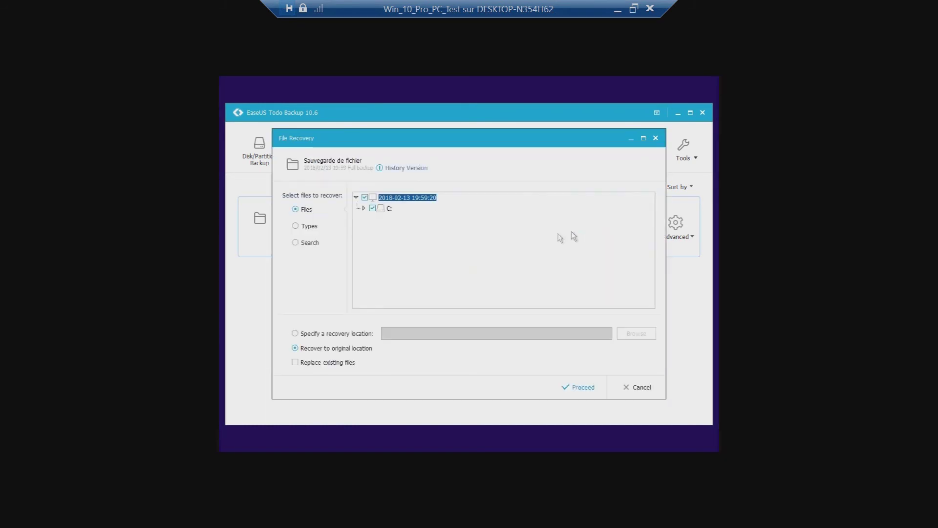
pyautogui.click(296, 334)
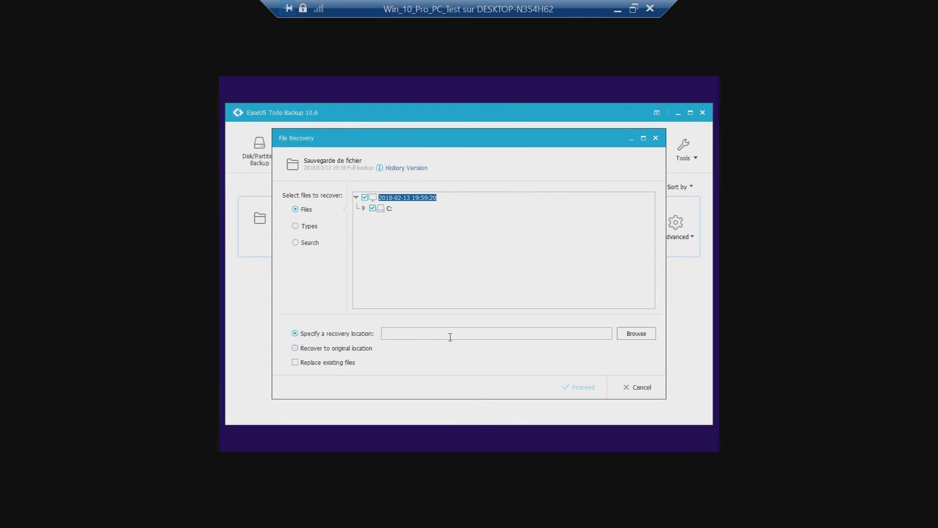
pyautogui.click(638, 386)
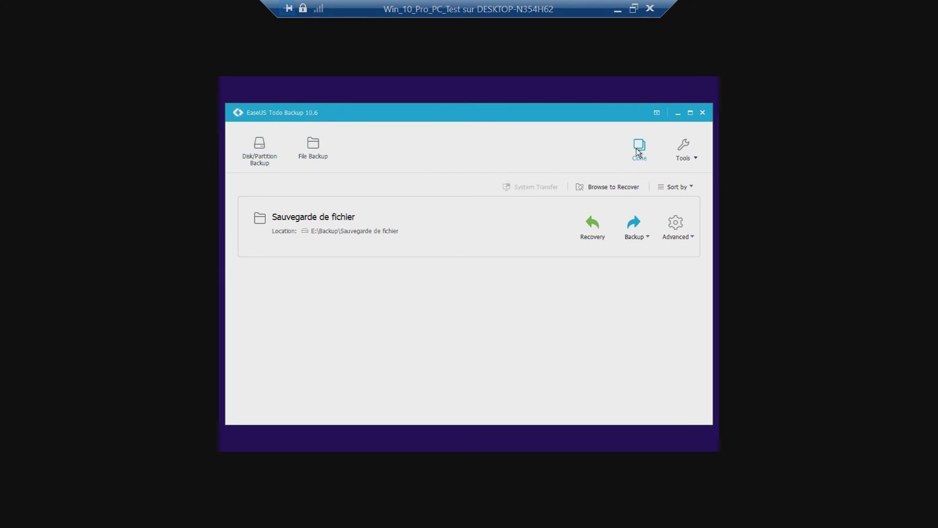
# Open the Windows Shell Command tool and launch Notepad with the command notepad
pyautogui.click(696, 157)
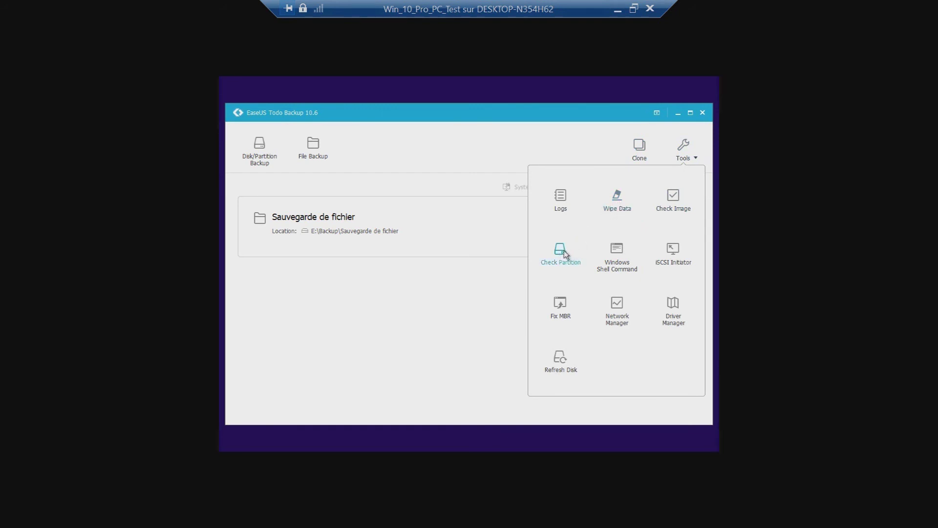
pyautogui.click(617, 263)
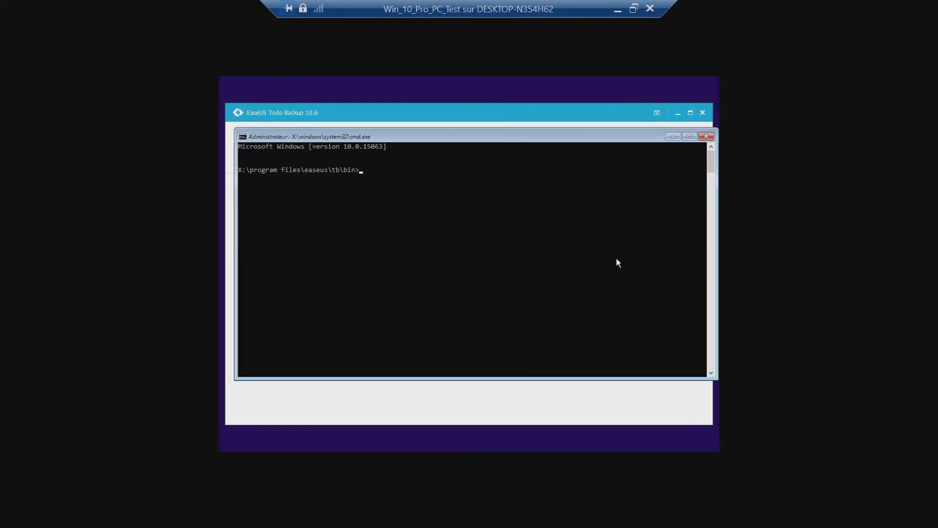
pyautogui.write('notpa')
pyautogui.press('BackSpace')
pyautogui.press('BackSpace')
pyautogui.write('epad')
pyautogui.press('Return')
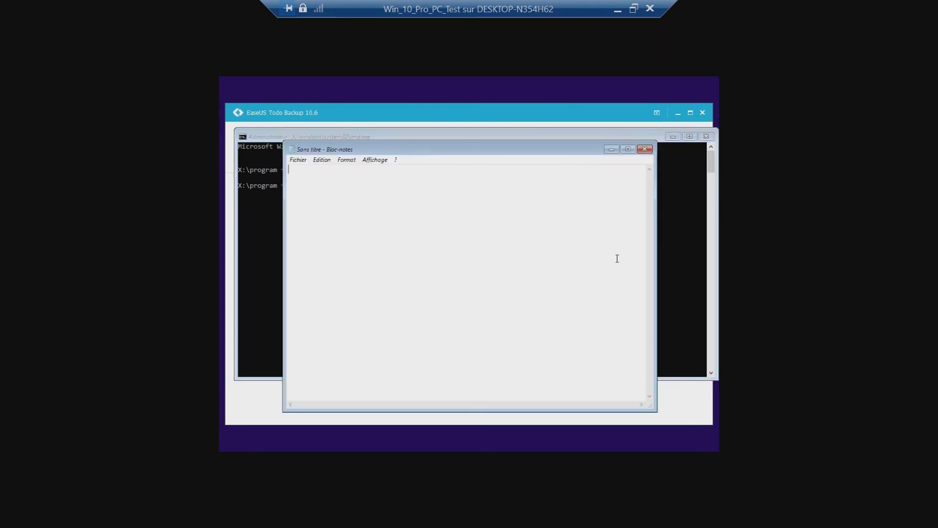
# Browse all file types in C:\Utilisateurs\Test through Notepad's Save As dialog, and close Notepad and the command prompt without saving
pyautogui.click(298, 160)
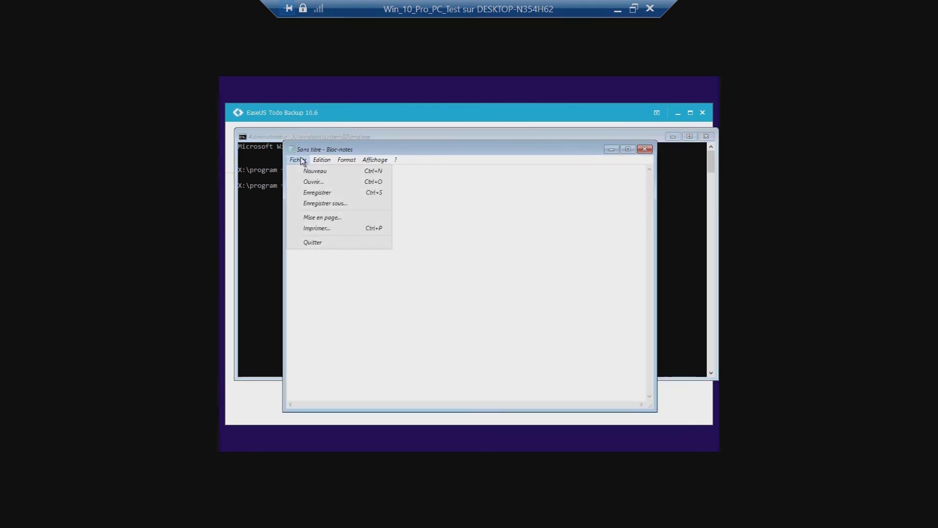
pyautogui.click(321, 203)
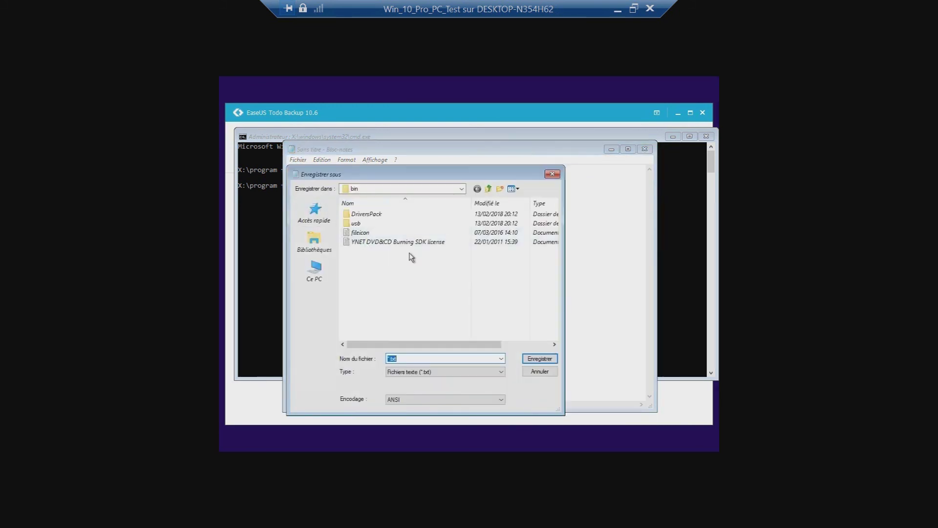
pyautogui.click(474, 371)
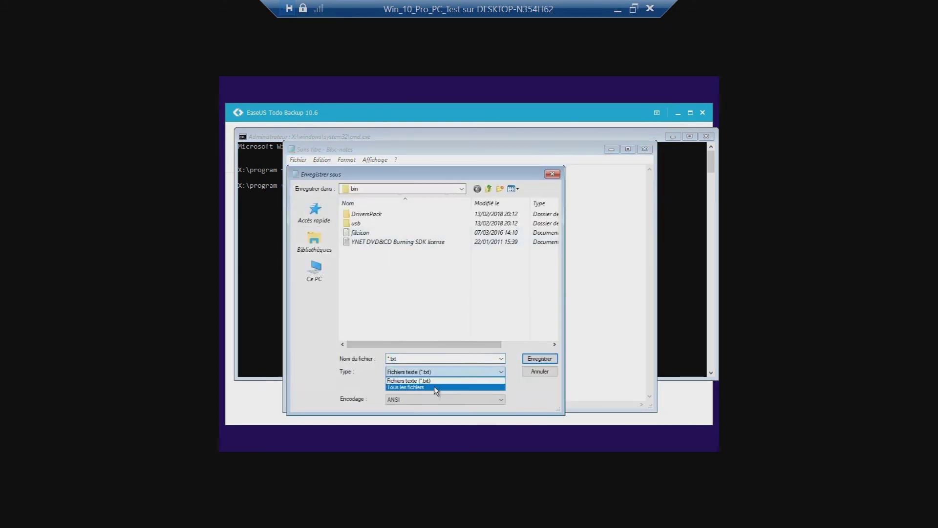
pyautogui.click(433, 386)
pyautogui.click(315, 273)
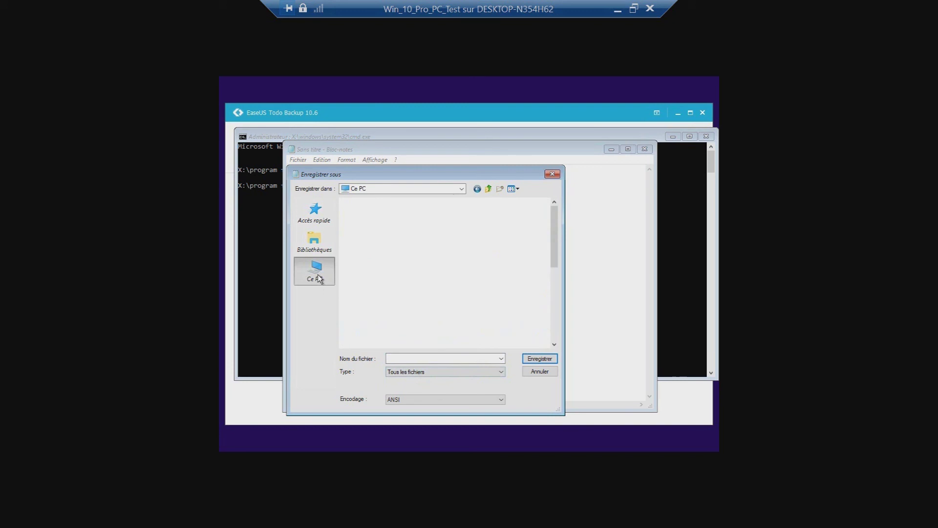
pyautogui.click(418, 235)
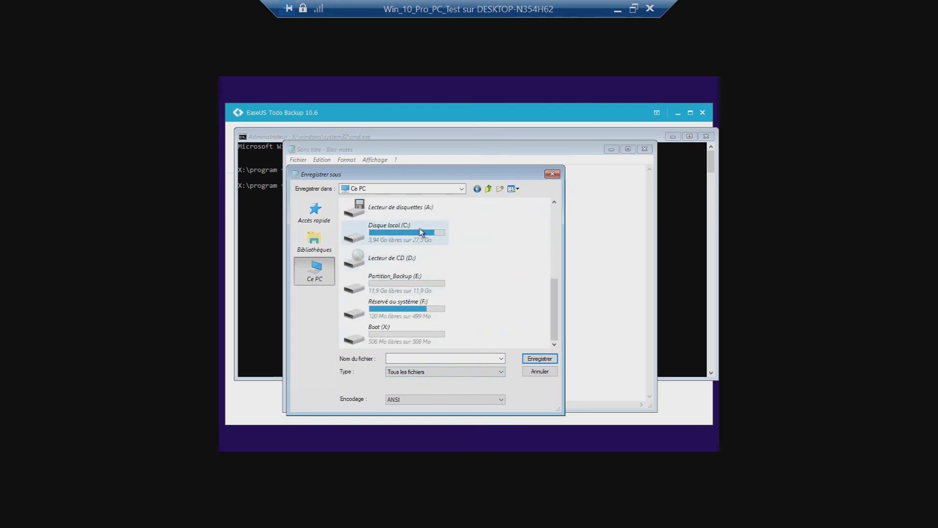
pyautogui.doubleClick(419, 237)
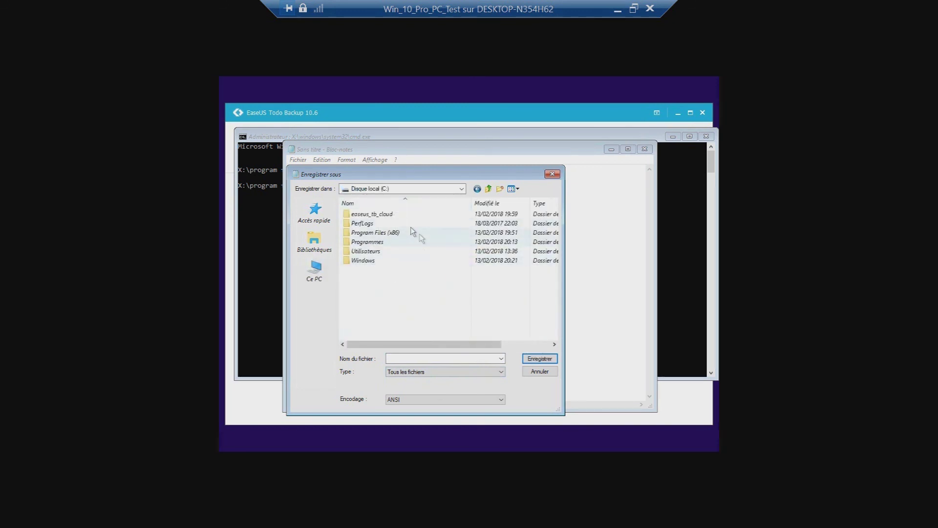
pyautogui.doubleClick(374, 250)
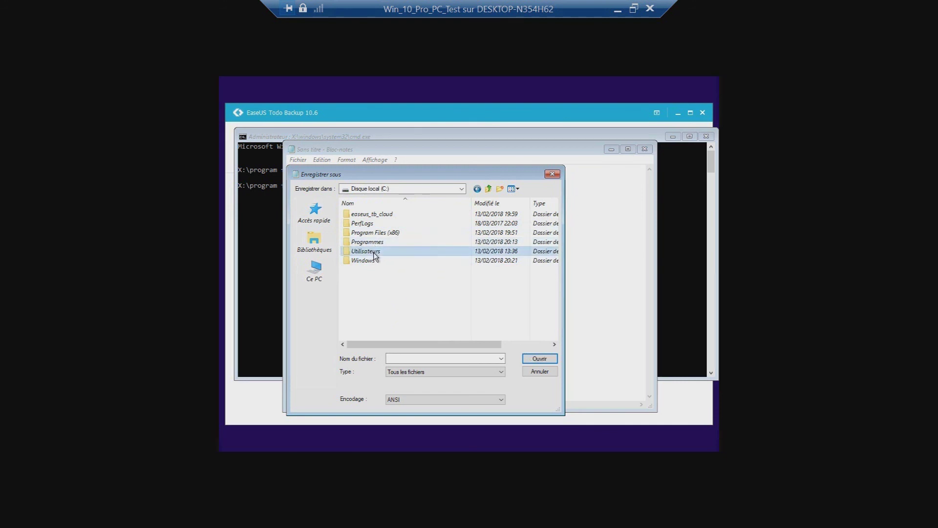
pyautogui.doubleClick(372, 223)
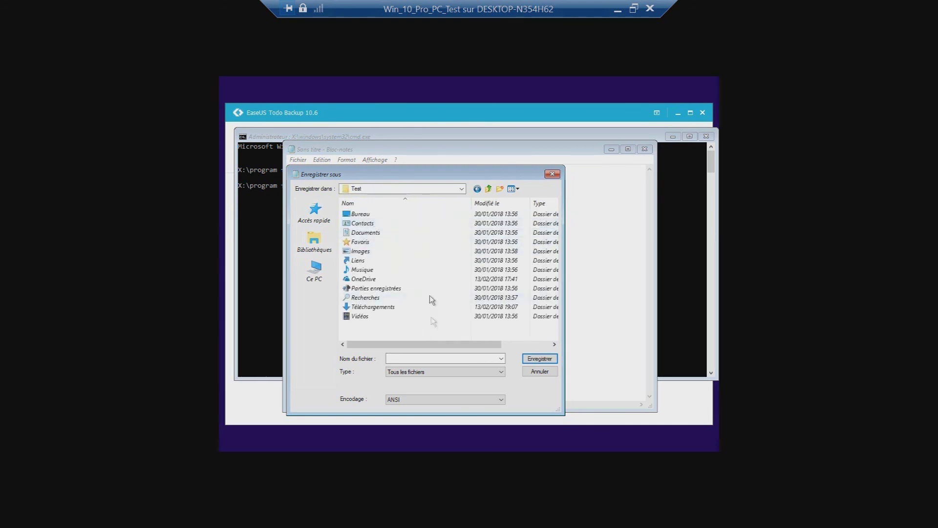
pyautogui.click(540, 374)
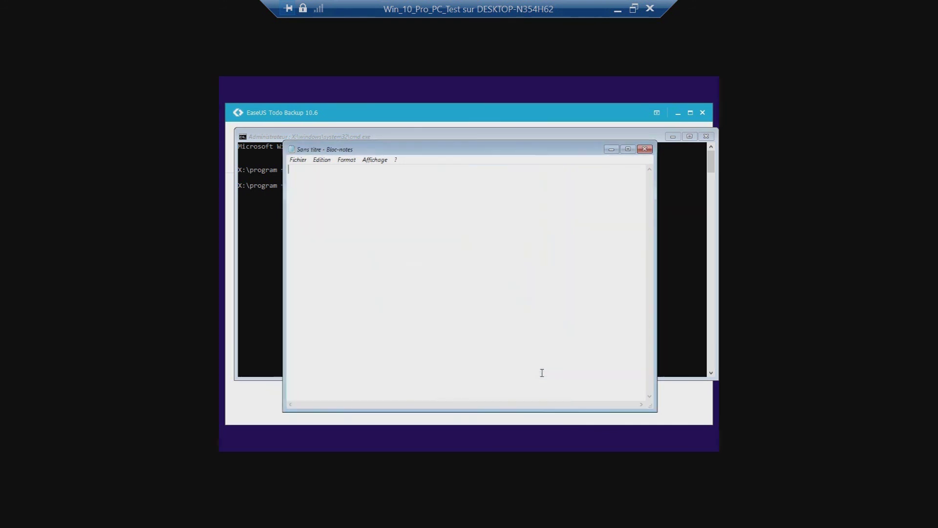
pyautogui.click(646, 149)
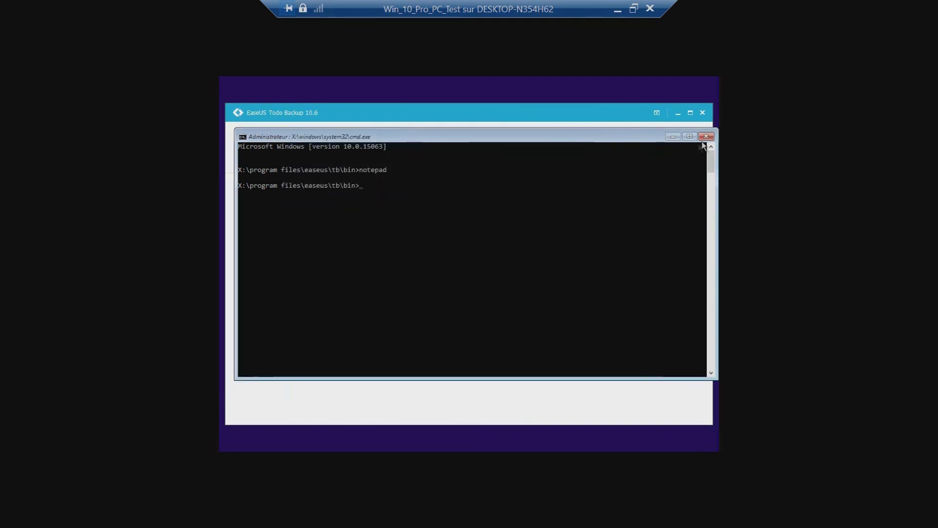
pyautogui.click(706, 137)
# Check the C: partition for file system errors without automatic fixing, and close the backup program
pyautogui.click(691, 146)
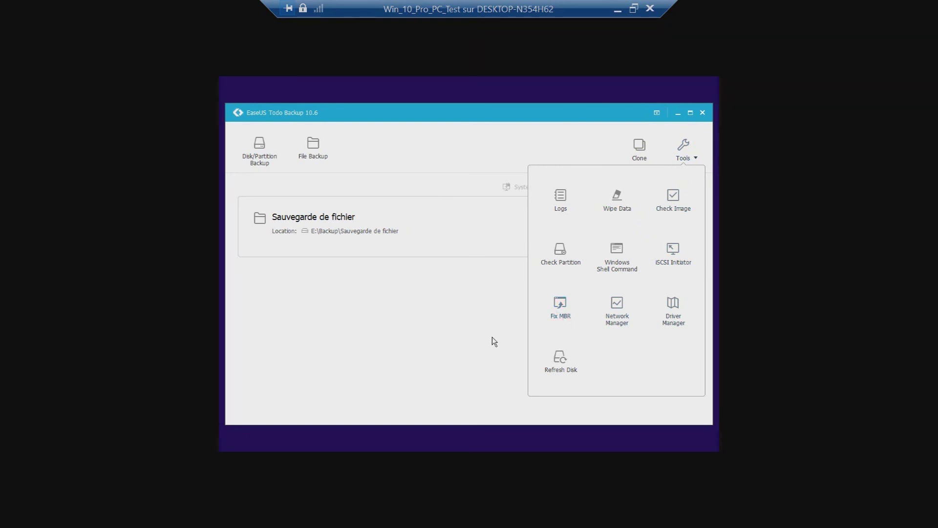
pyautogui.click(560, 259)
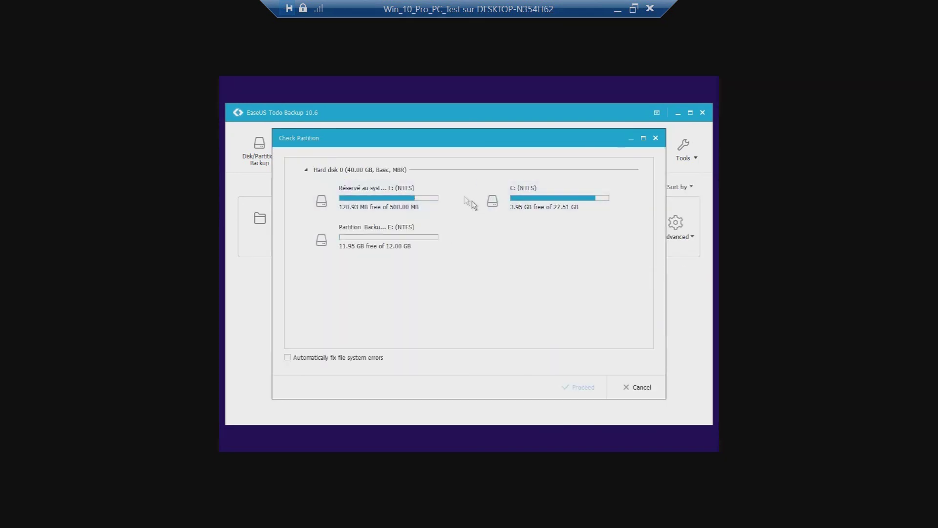
pyautogui.click(513, 203)
pyautogui.click(585, 387)
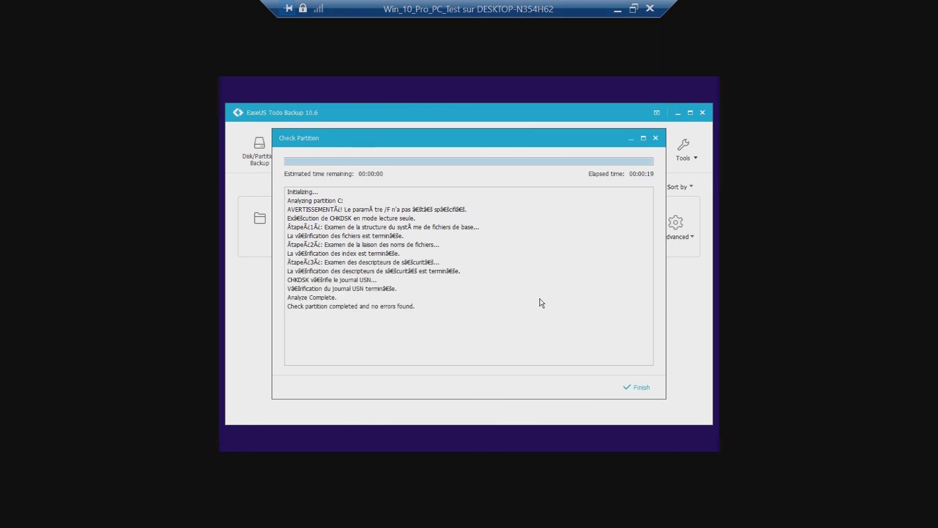
pyautogui.click(656, 388)
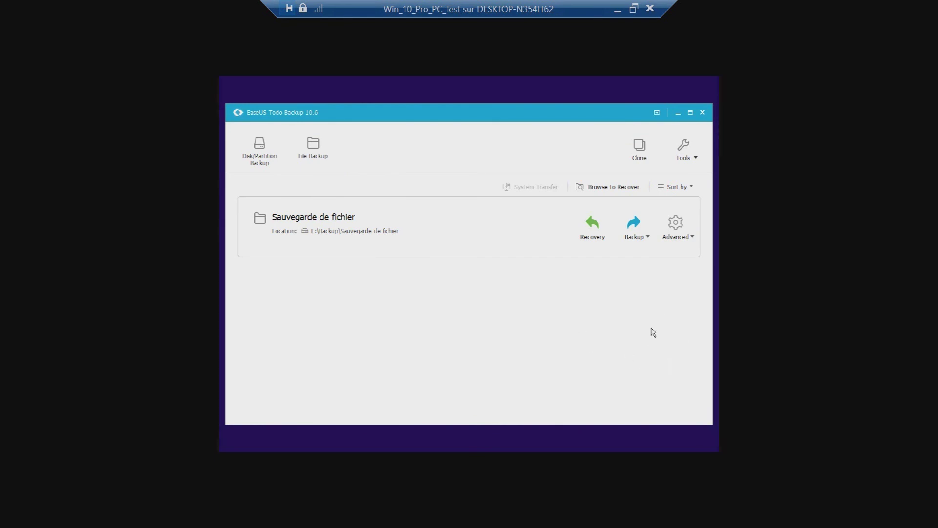
pyautogui.click(707, 112)
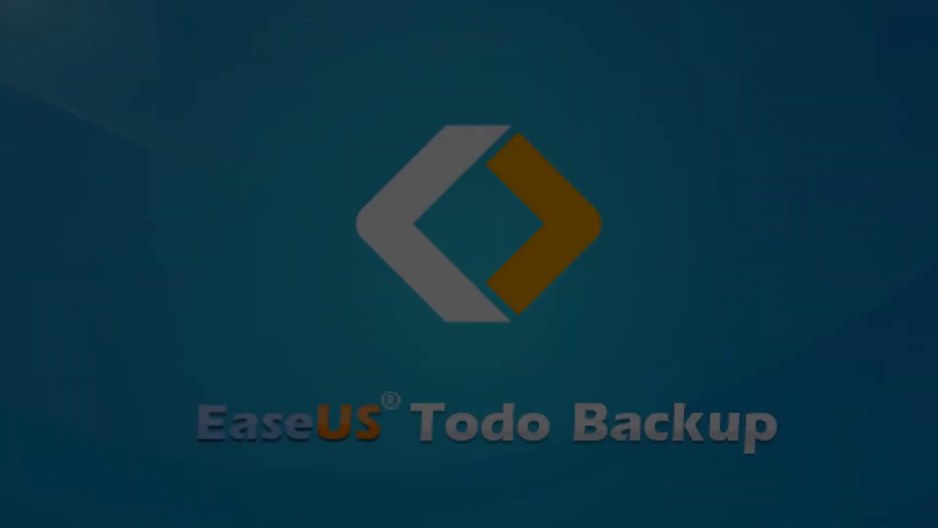